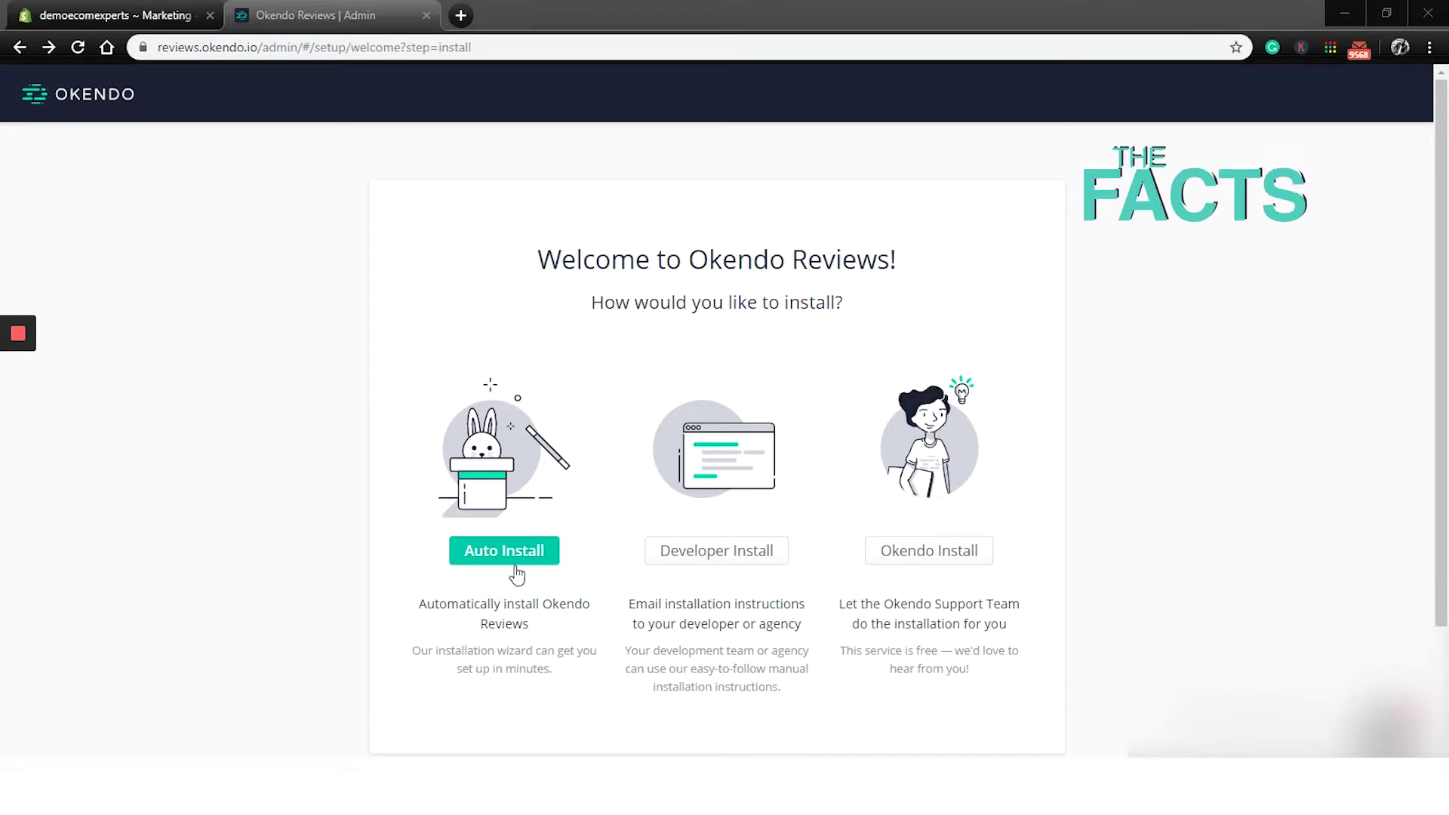
- Pick Auto Install on the welcome screen to show the three-step installation wizard
{"action": "scroll", "coordinate": [520, 570], "scroll_direction": "down", "scroll_amount": 1}
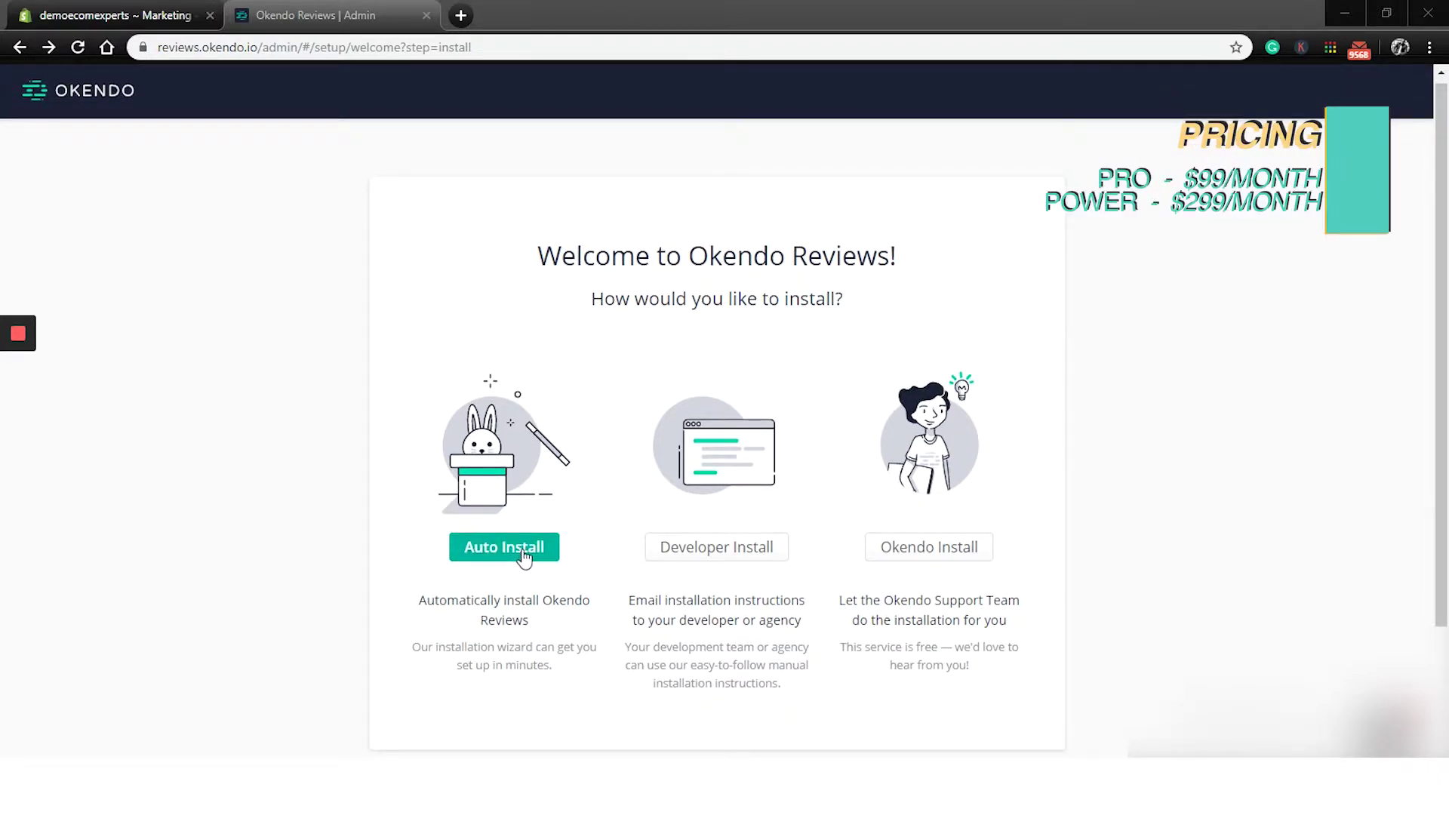
{"action": "left_click", "coordinate": [513, 555]}
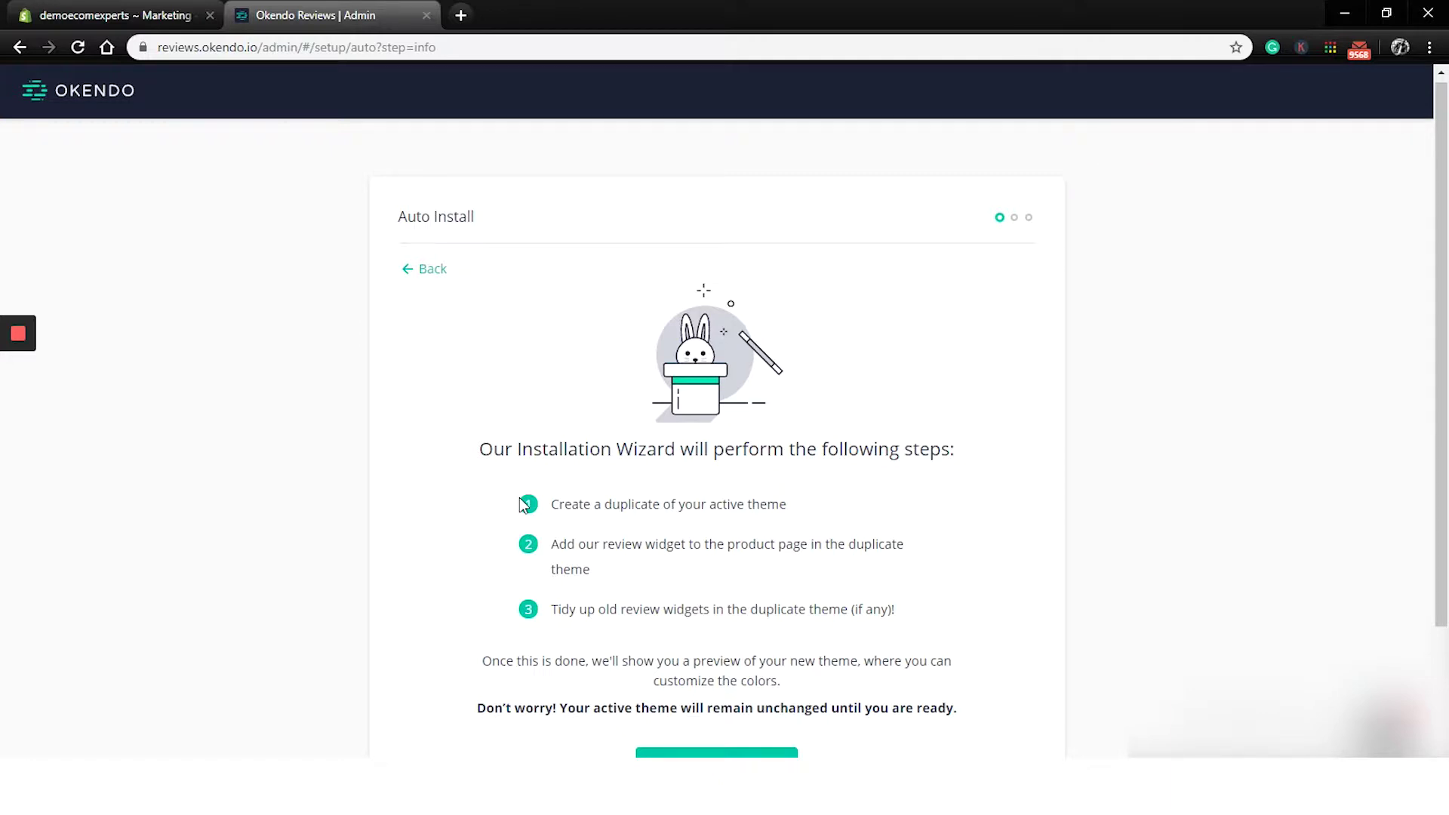
- Start the automatic installation and open its preview step in a new window
{"action": "scroll", "coordinate": [591, 496], "scroll_direction": "down", "scroll_amount": 1}
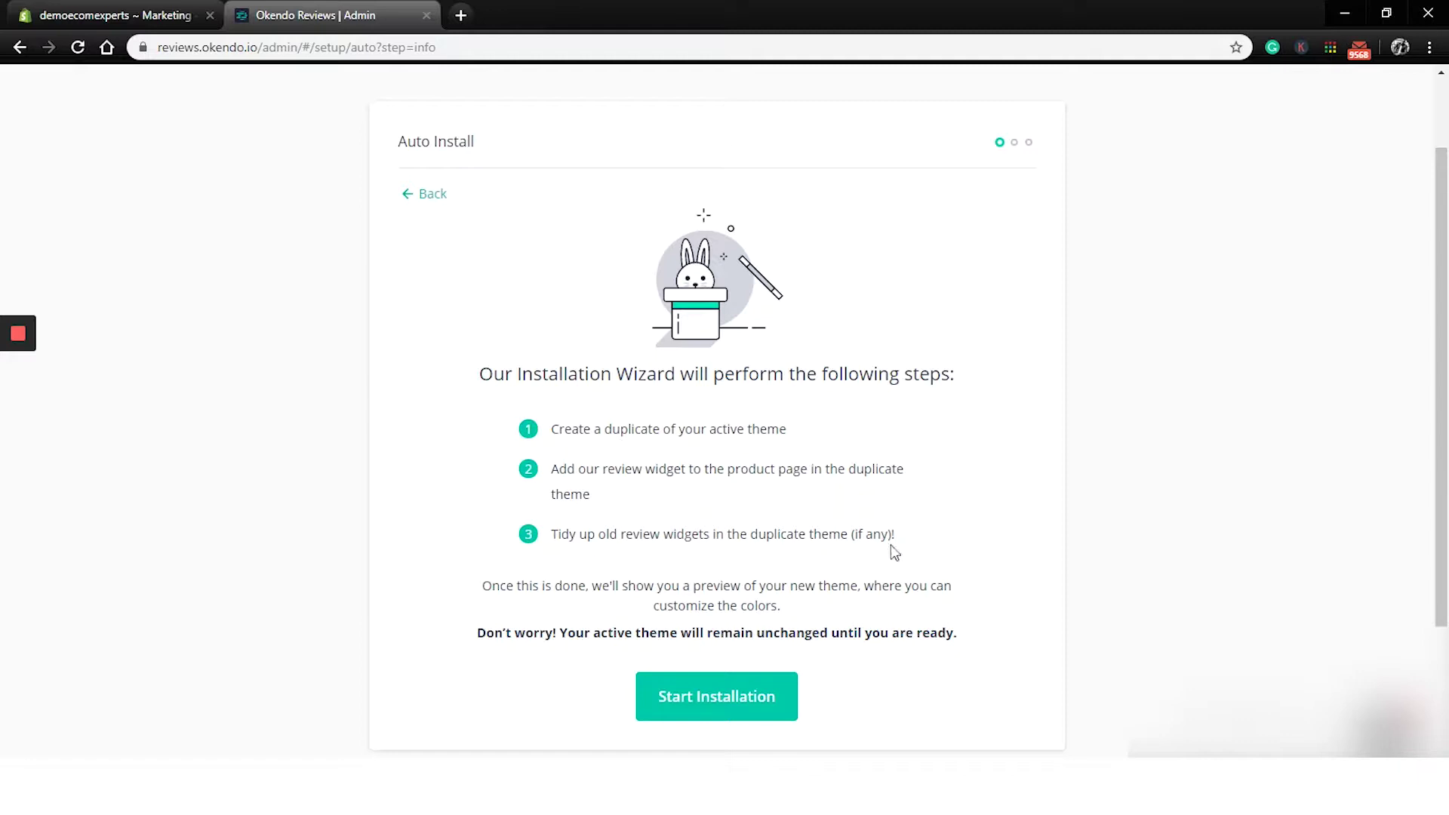
{"action": "left_click", "coordinate": [683, 693]}
{"action": "scroll", "coordinate": [534, 518], "scroll_direction": "down", "scroll_amount": 2}
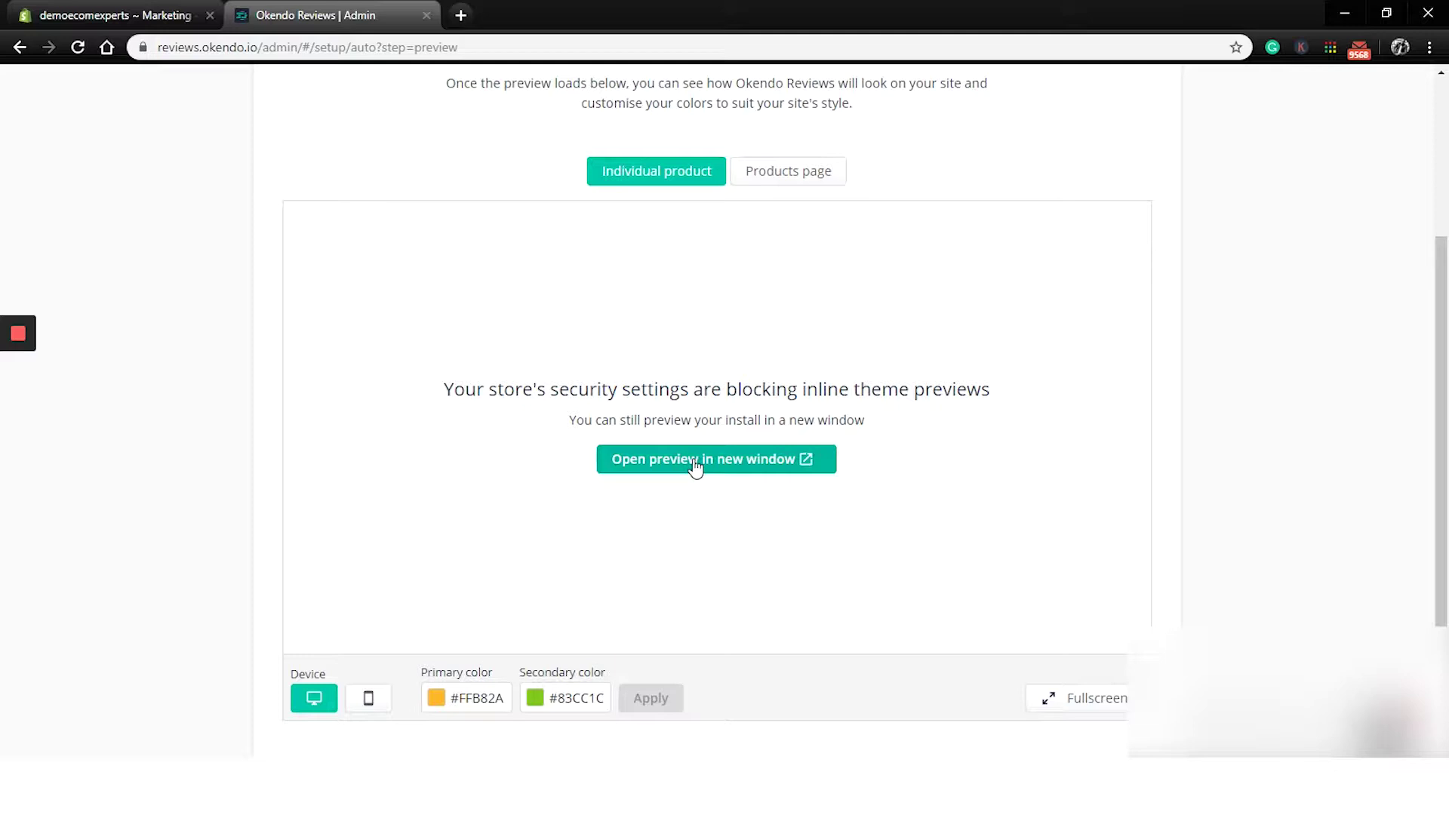
{"action": "left_click", "coordinate": [693, 461]}
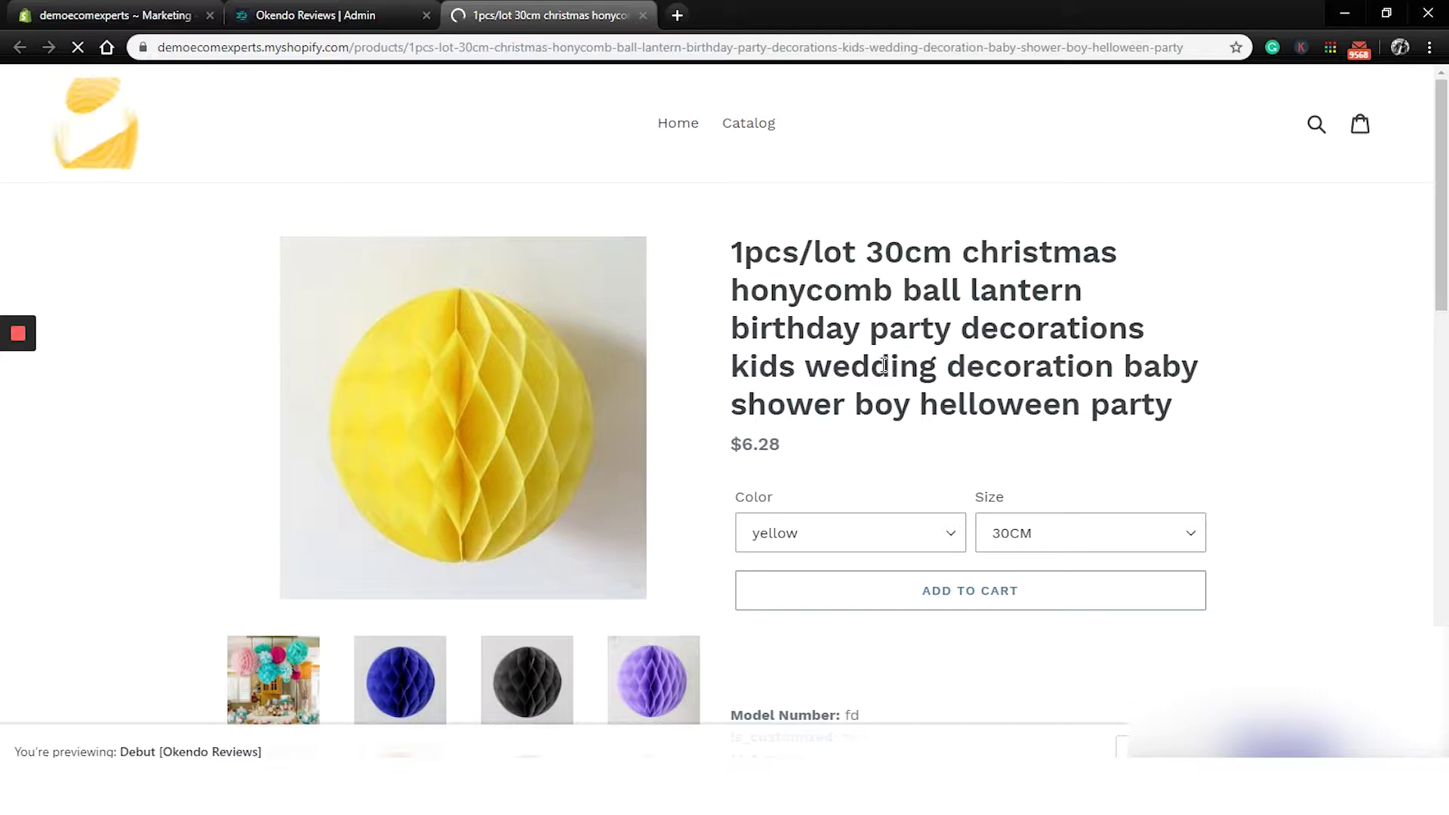
- Scroll through the previewed product page's Okendo rating summary and three demo reviews
{"action": "scroll", "coordinate": [840, 349], "scroll_direction": "down", "scroll_amount": 20}
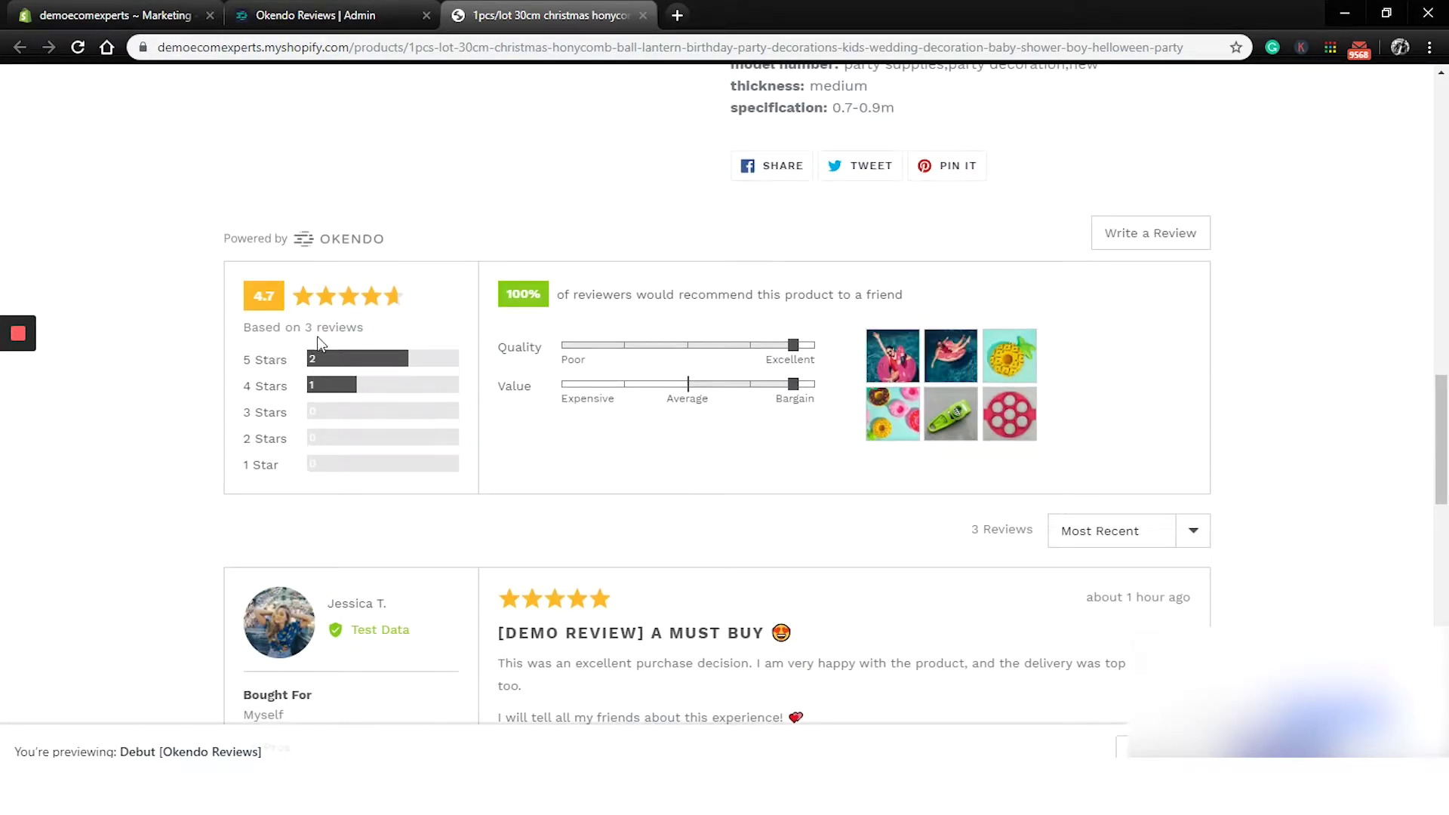
{"action": "scroll", "coordinate": [757, 437], "scroll_direction": "down", "scroll_amount": 2}
{"action": "scroll", "coordinate": [747, 450], "scroll_direction": "down", "scroll_amount": 5}
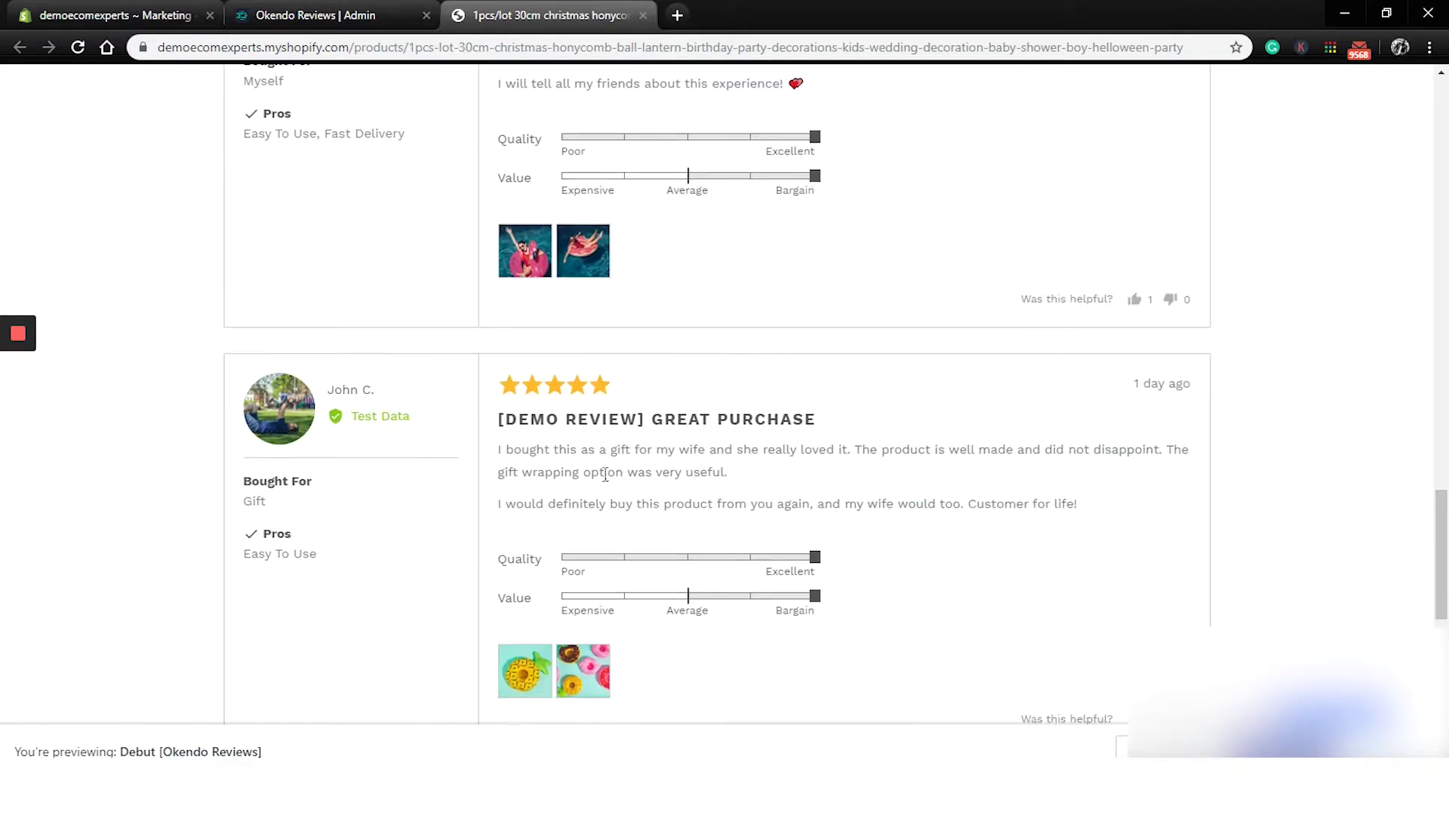
{"action": "scroll", "coordinate": [806, 422], "scroll_direction": "down", "scroll_amount": 5}
{"action": "scroll", "coordinate": [773, 462], "scroll_direction": "down", "scroll_amount": 3}
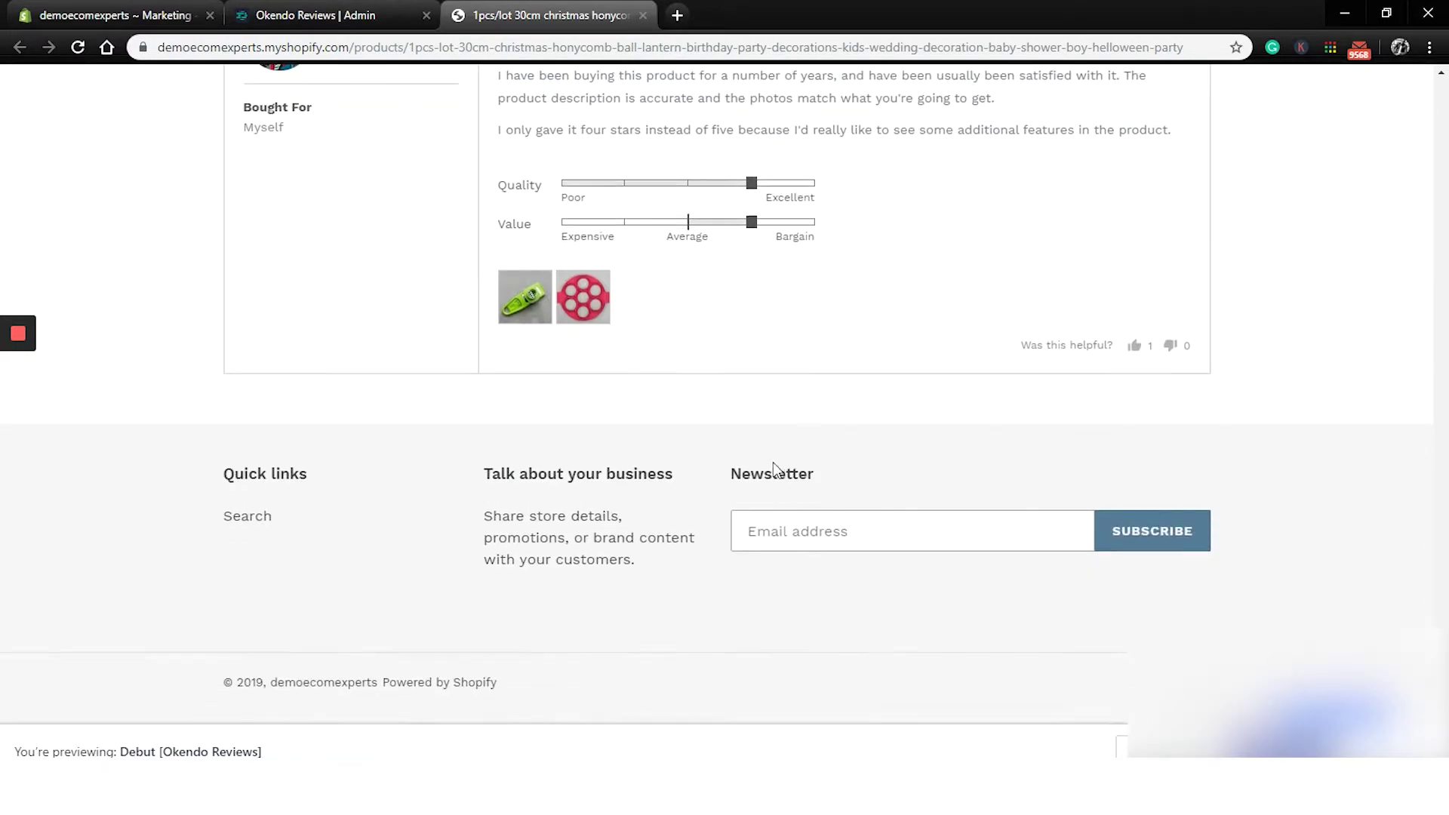
{"action": "scroll", "coordinate": [760, 445], "scroll_direction": "up", "scroll_amount": 7}
{"action": "scroll", "coordinate": [761, 445], "scroll_direction": "up", "scroll_amount": 4}
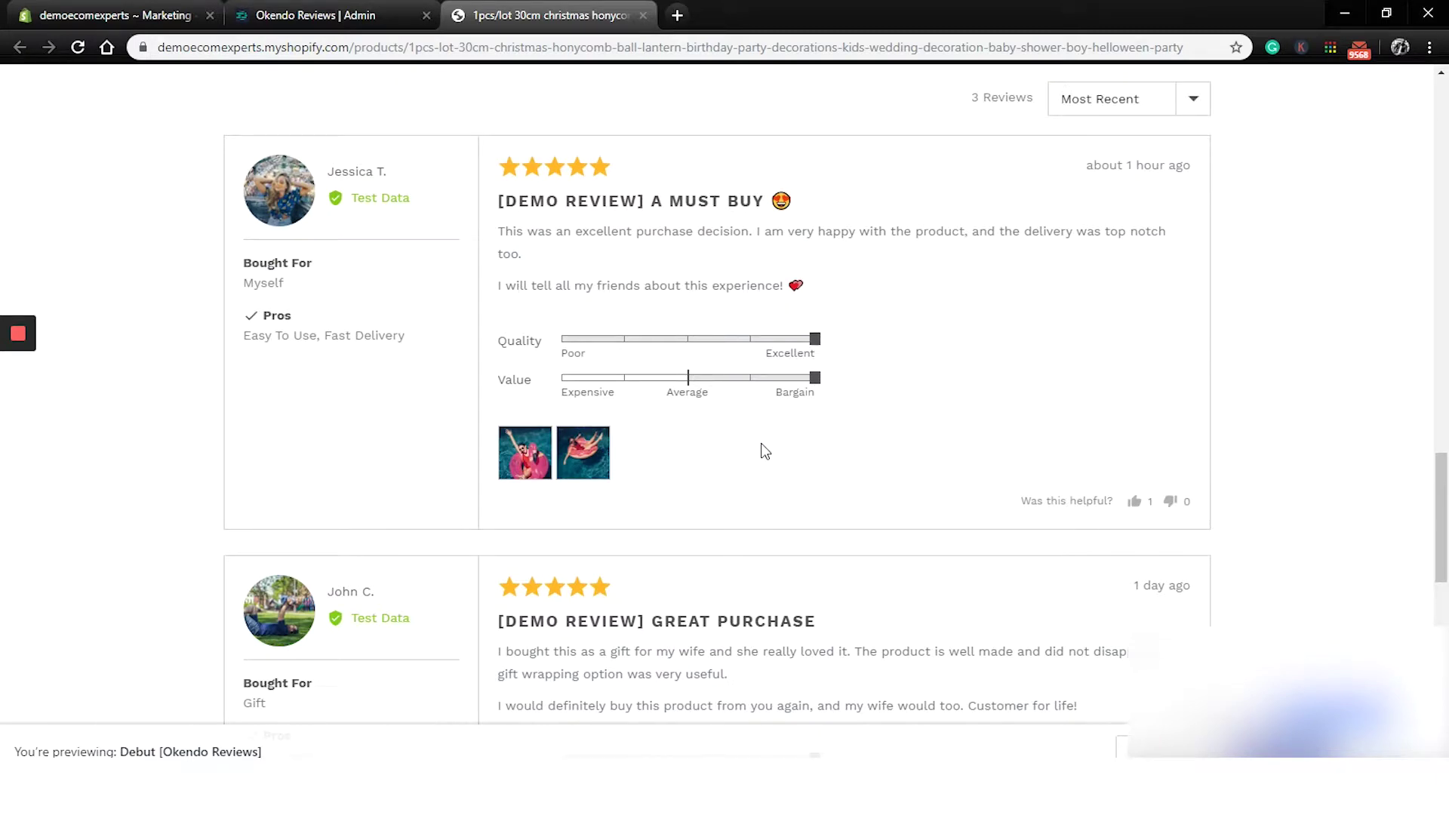
{"action": "scroll", "coordinate": [738, 448], "scroll_direction": "up", "scroll_amount": 1}
{"action": "scroll", "coordinate": [737, 449], "scroll_direction": "down", "scroll_amount": 4}
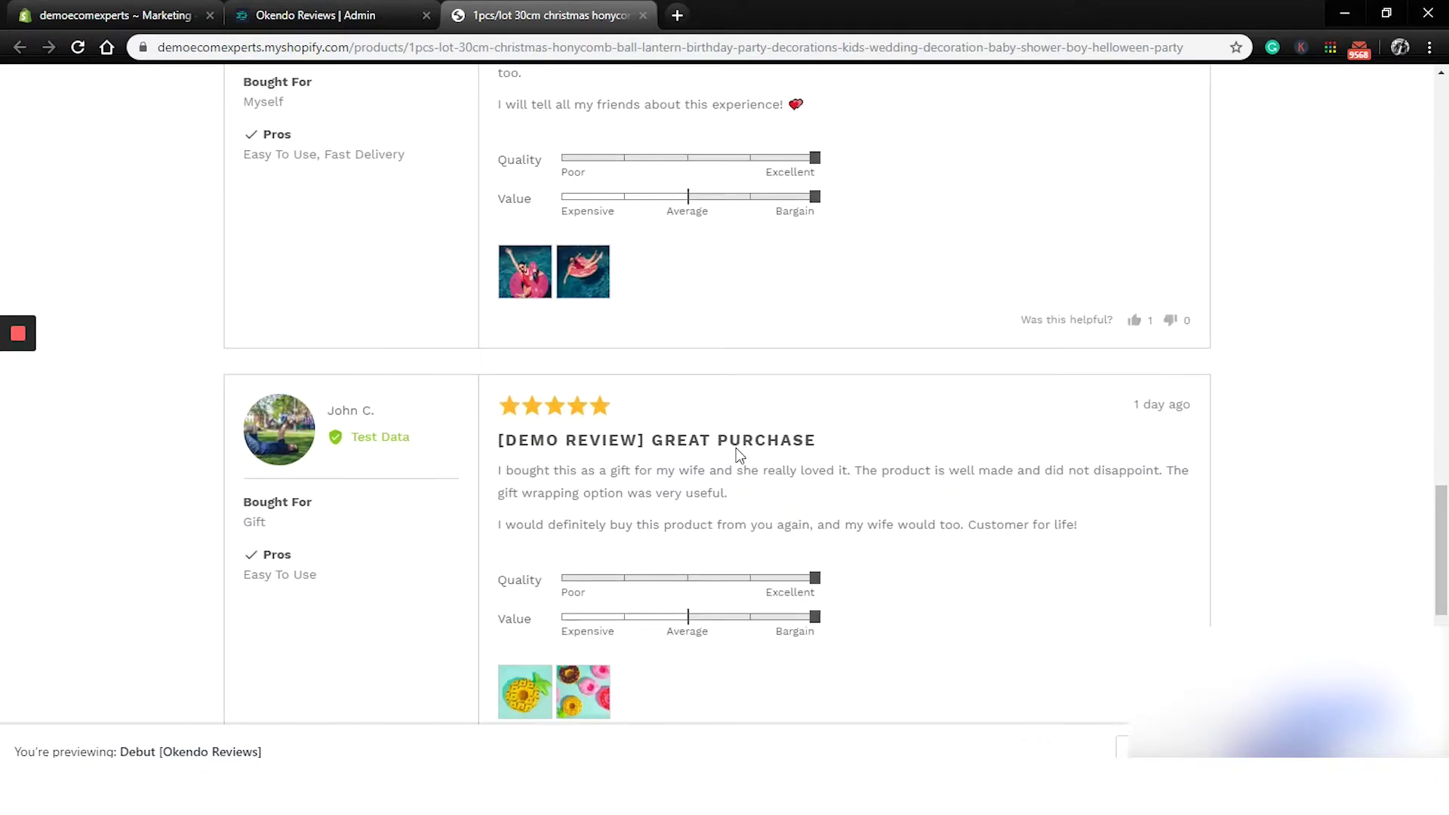
{"action": "scroll", "coordinate": [738, 454], "scroll_direction": "down", "scroll_amount": 1}
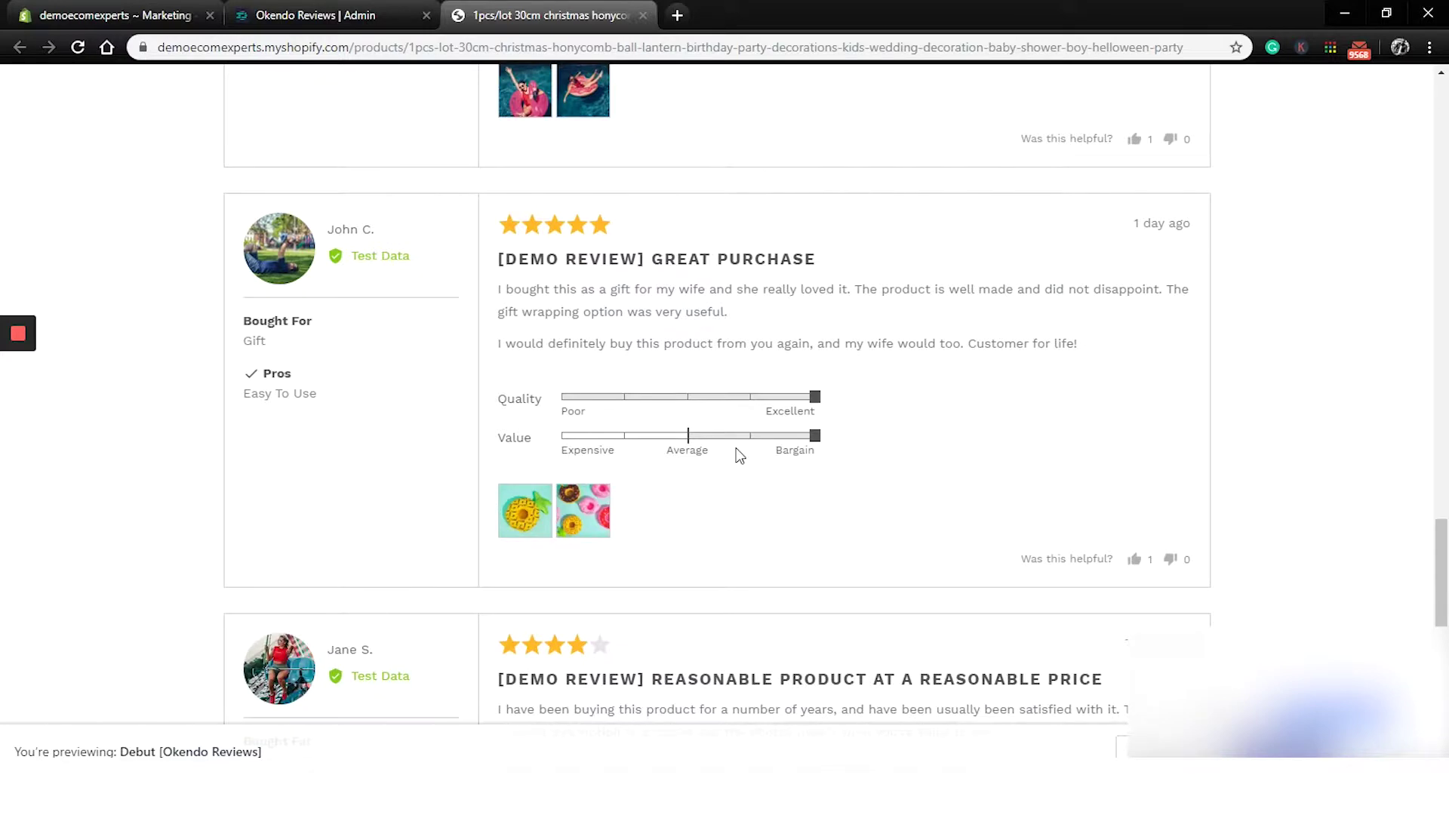
{"action": "scroll", "coordinate": [738, 455], "scroll_direction": "down", "scroll_amount": 1}
{"action": "scroll", "coordinate": [738, 455], "scroll_direction": "down", "scroll_amount": 1}
- Close the product page preview and open the Products page preview separately
{"action": "left_click", "coordinate": [373, 22]}
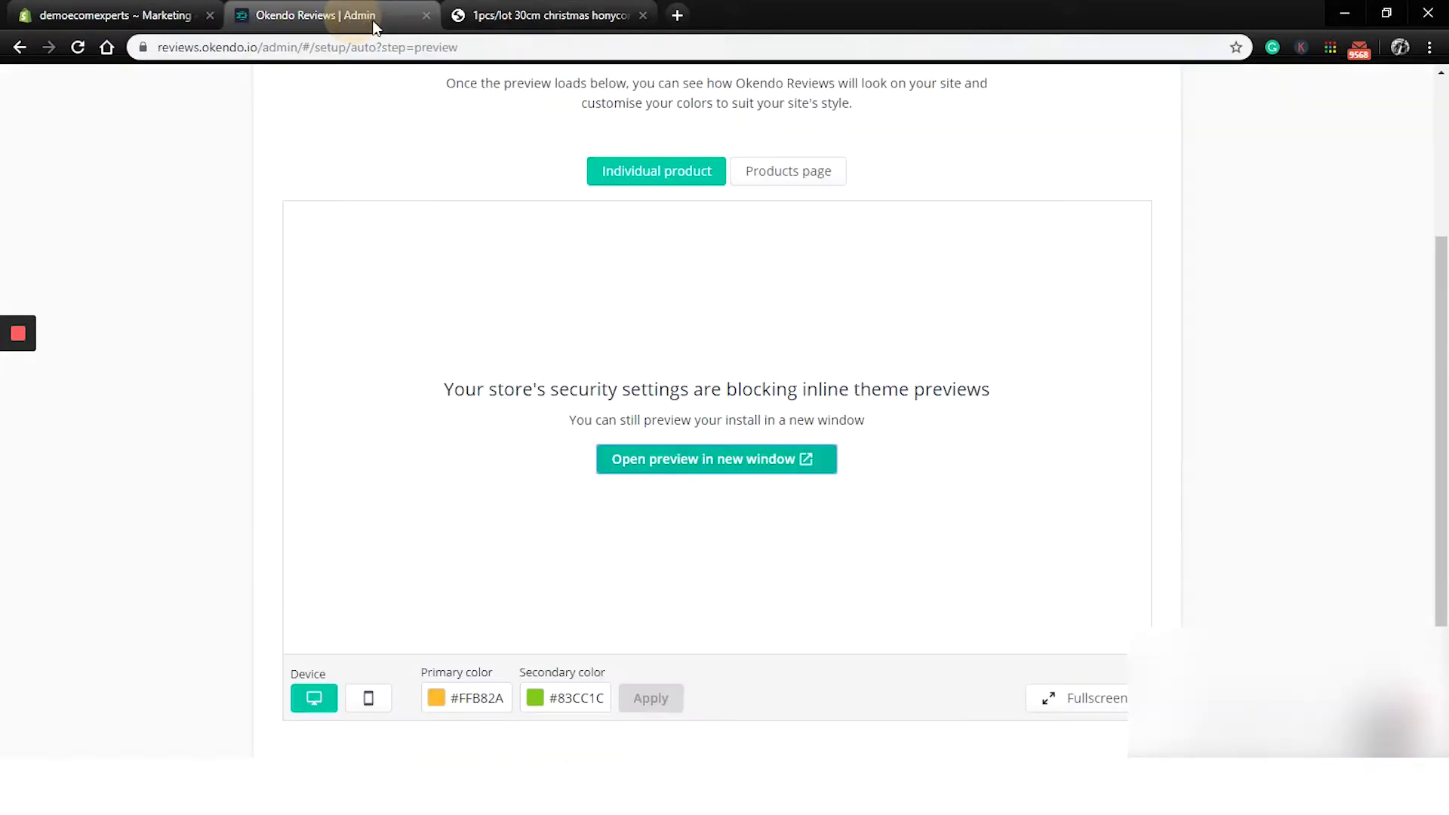
{"action": "left_click", "coordinate": [643, 15]}
{"action": "left_click", "coordinate": [783, 180]}
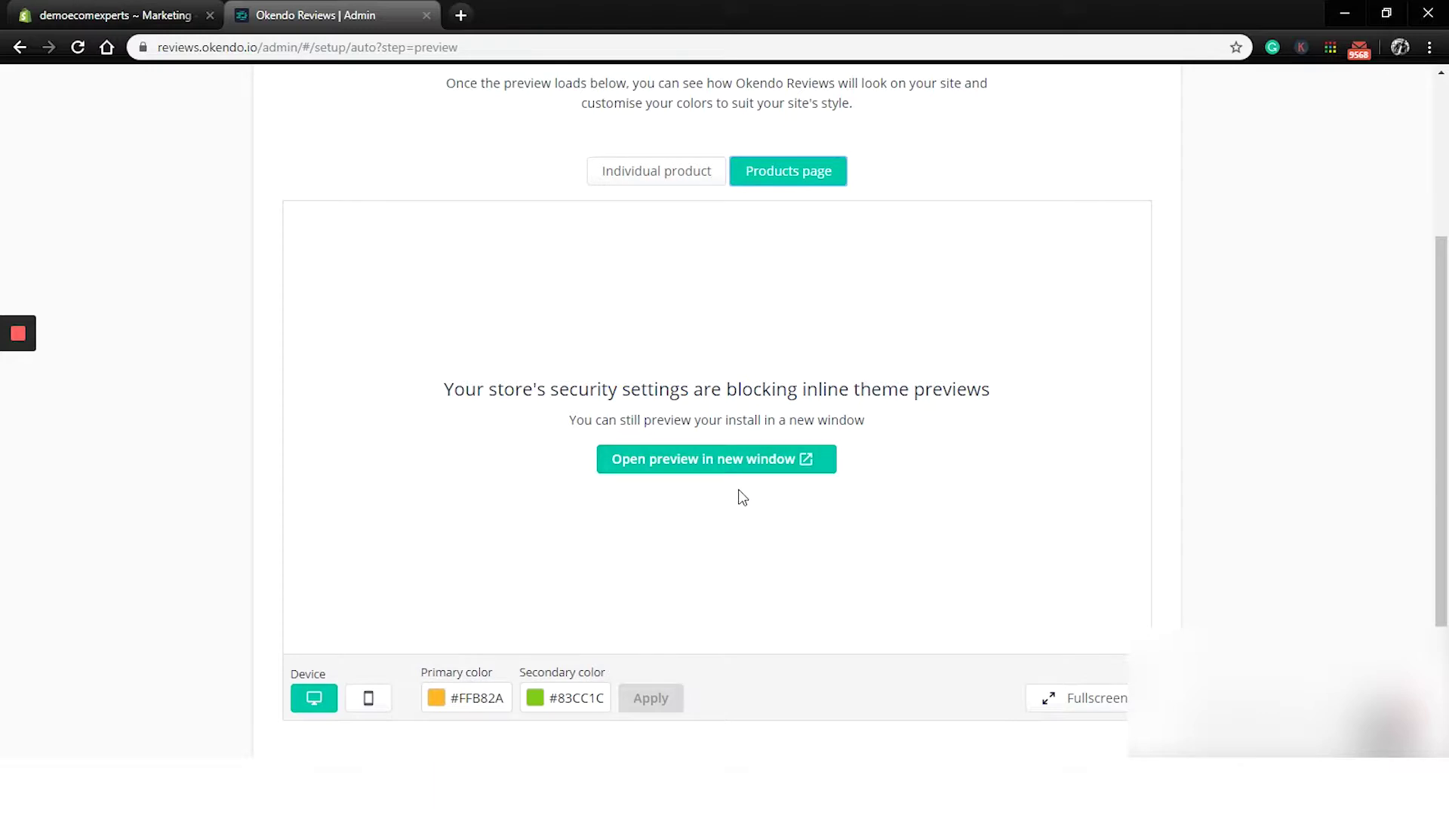
{"action": "left_click", "coordinate": [715, 459]}
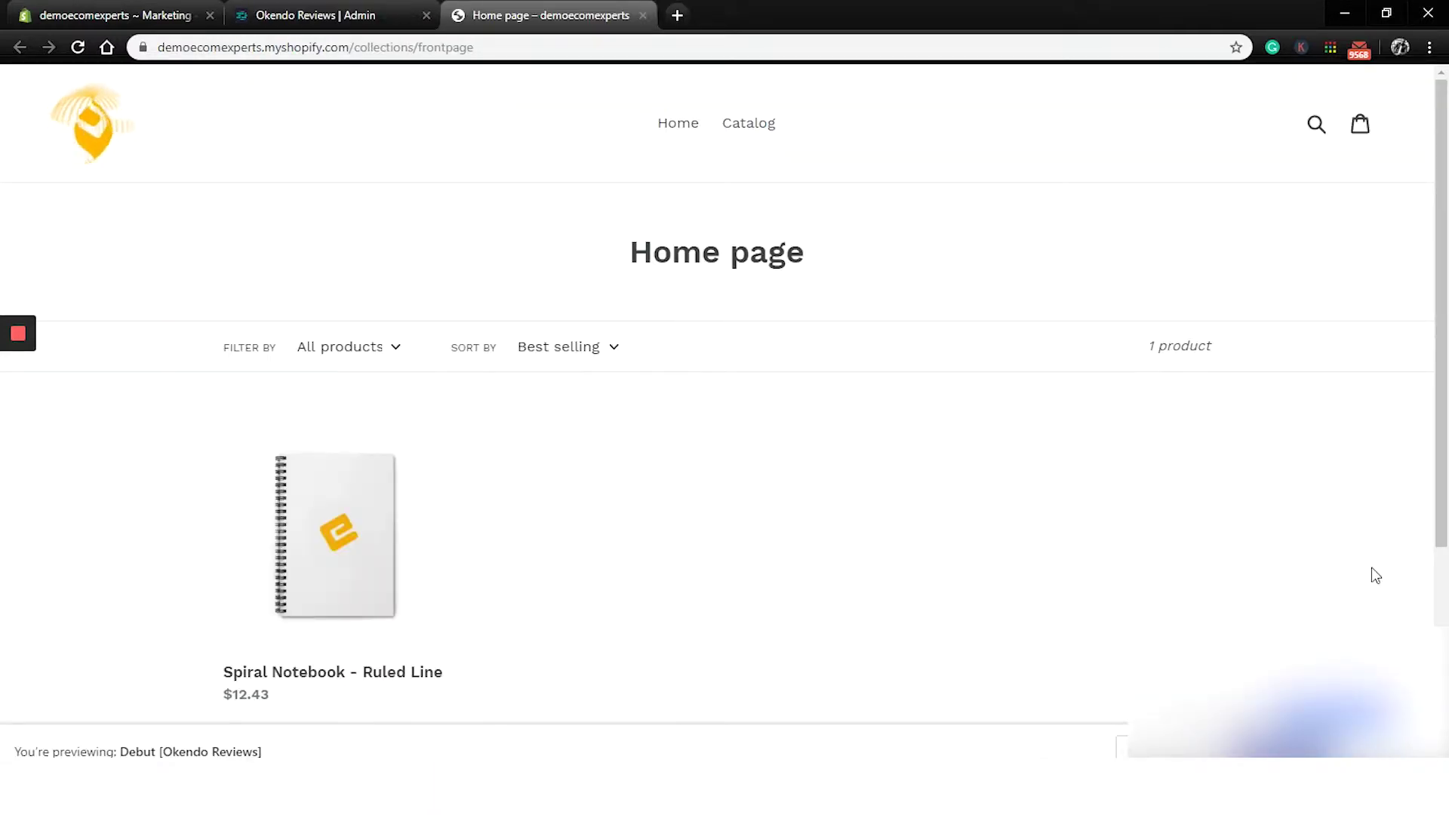
{"action": "scroll", "coordinate": [493, 609], "scroll_direction": "down", "scroll_amount": 5}
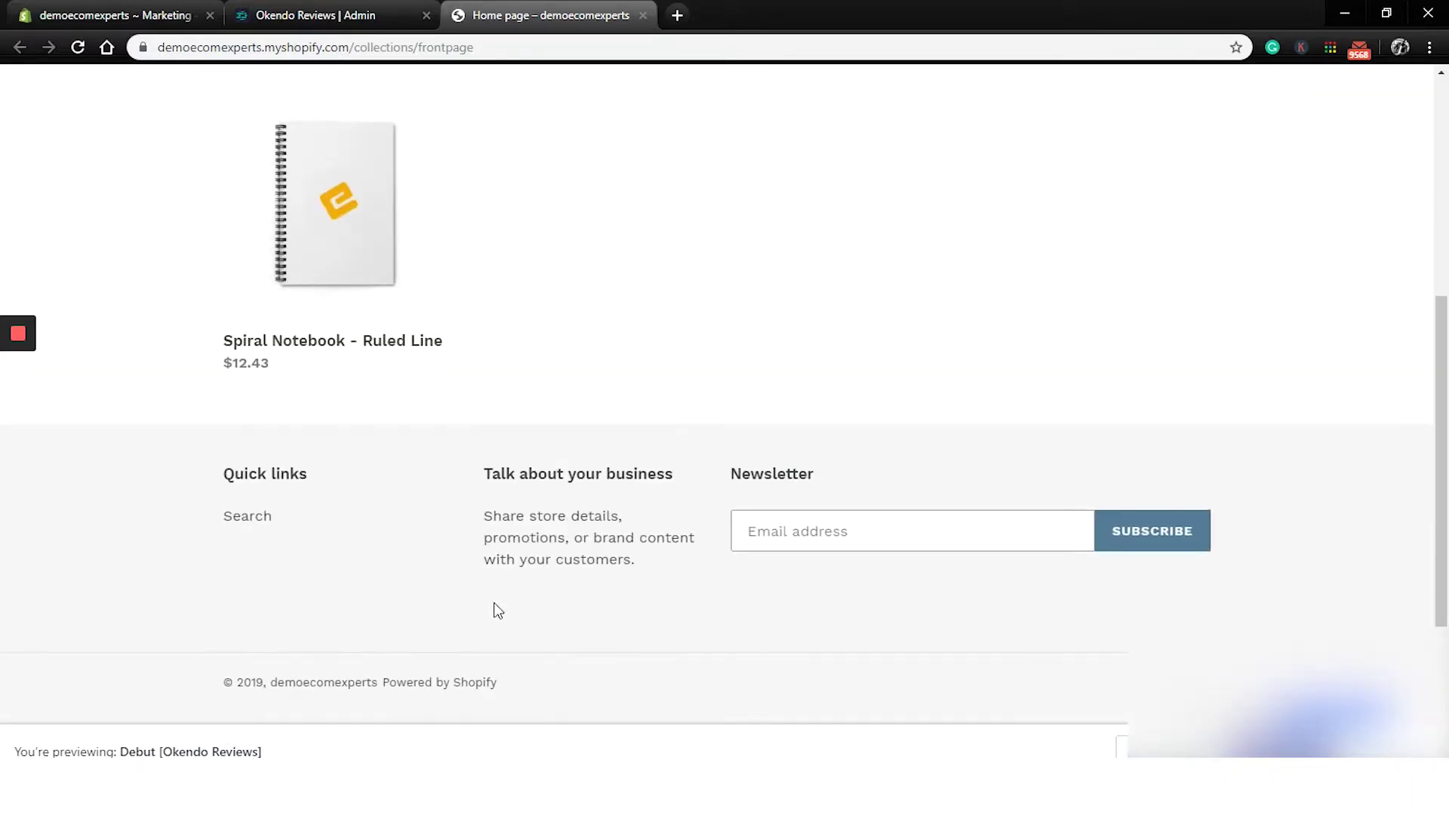
{"action": "scroll", "coordinate": [495, 608], "scroll_direction": "up", "scroll_amount": 5}
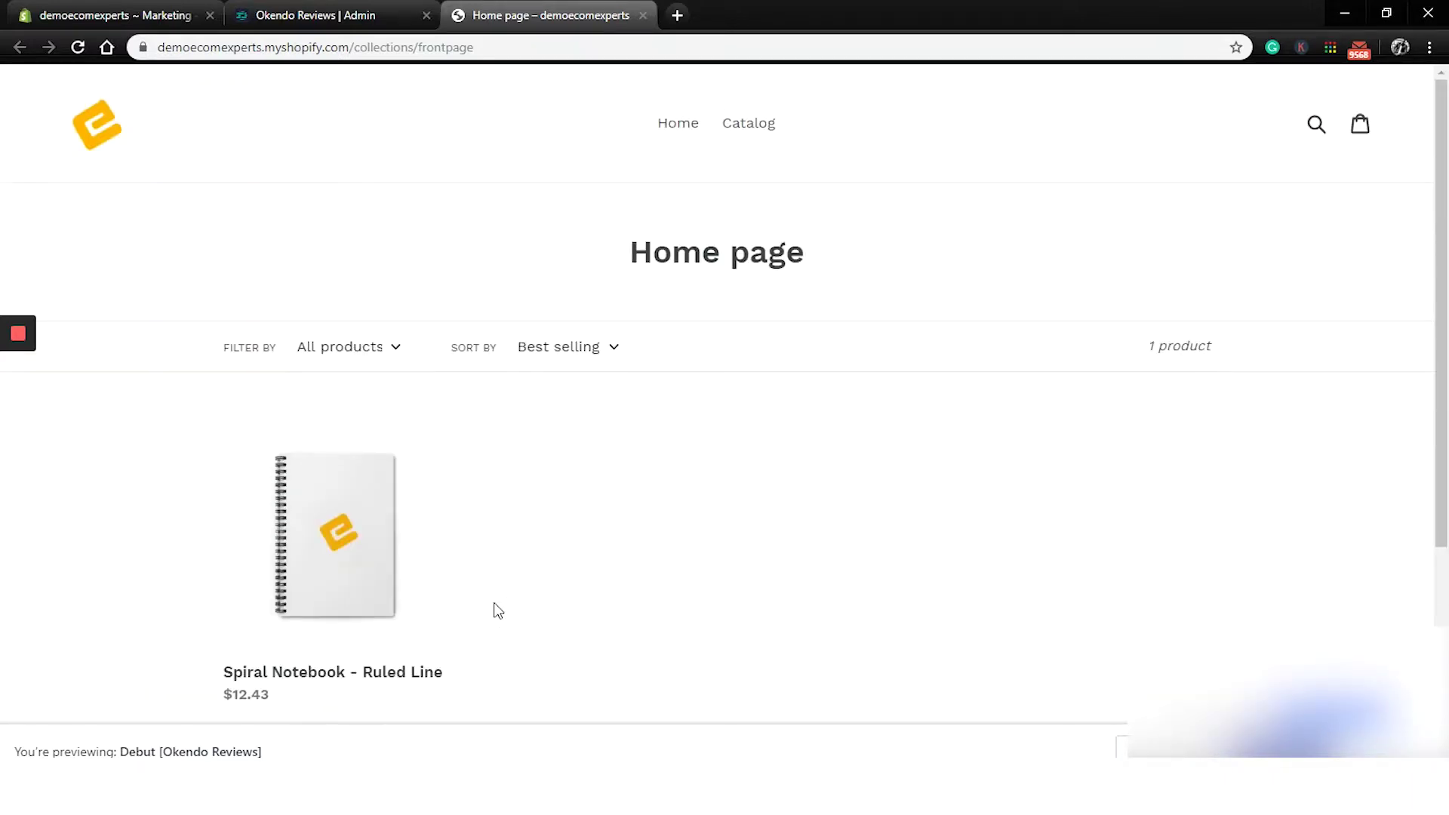
- Close the preview and approve the install with 'Yes looks great!'
{"action": "left_click", "coordinate": [642, 16]}
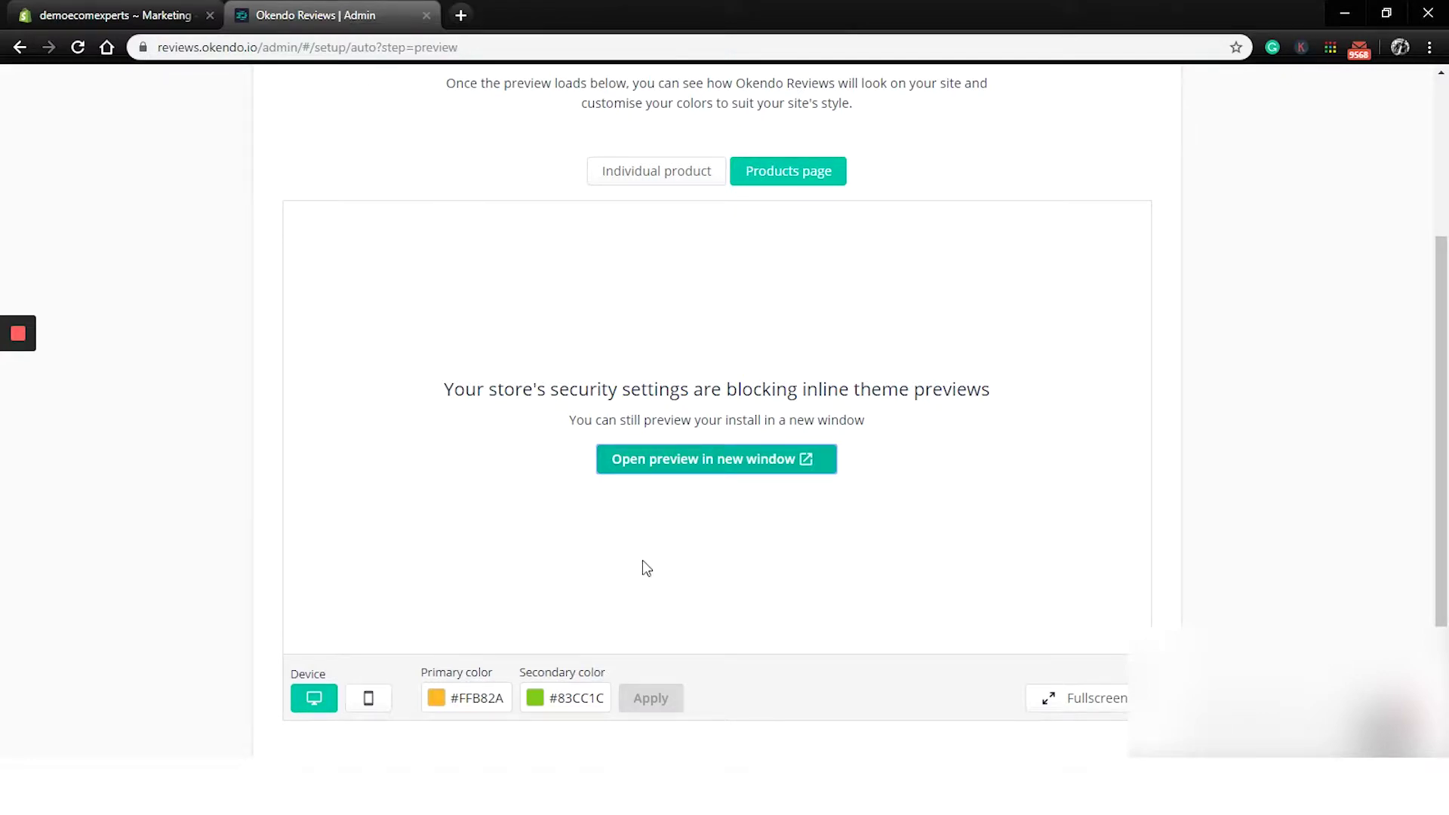
{"action": "scroll", "coordinate": [645, 570], "scroll_direction": "down", "scroll_amount": 2}
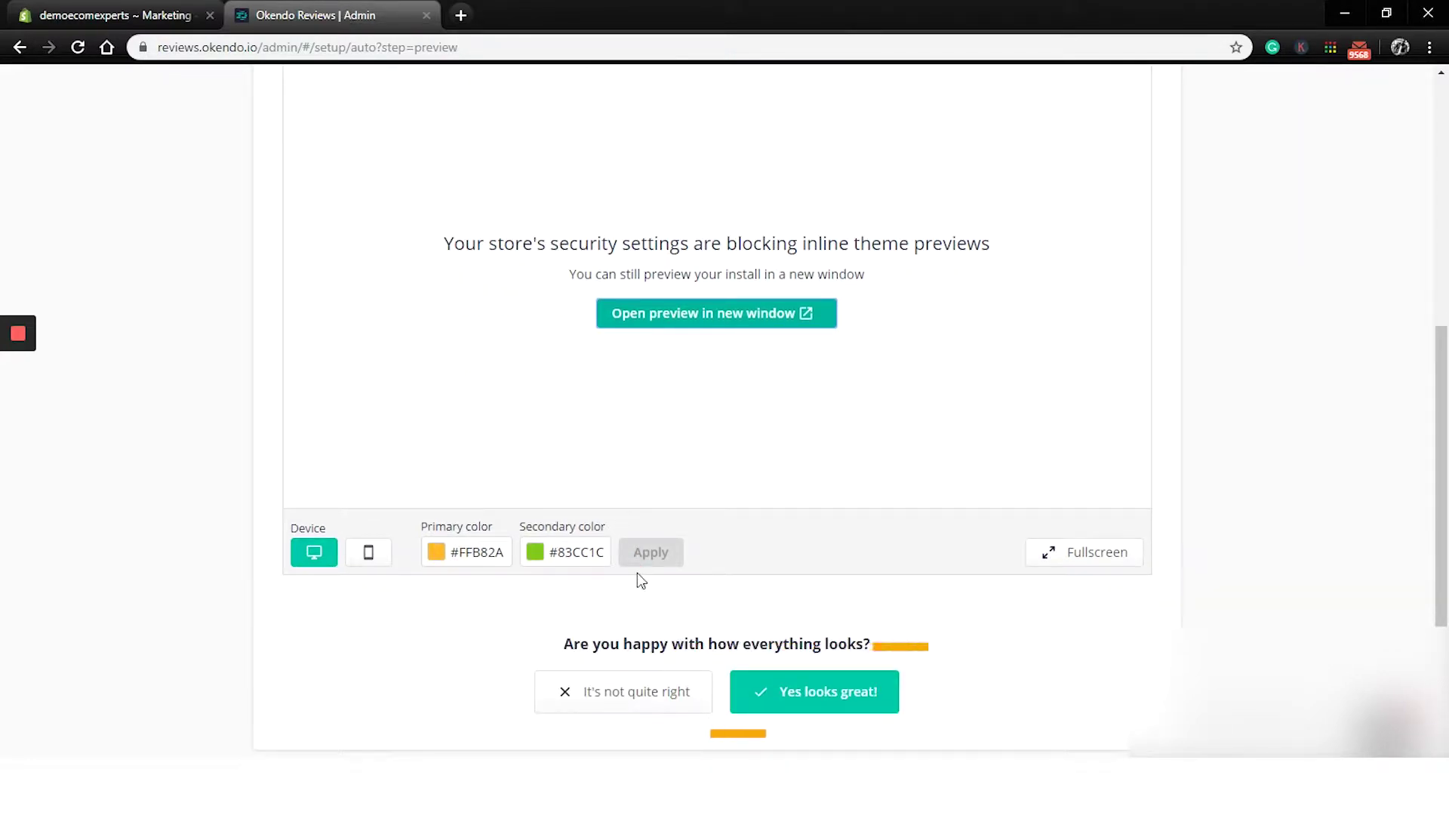
{"action": "left_click", "coordinate": [842, 698]}
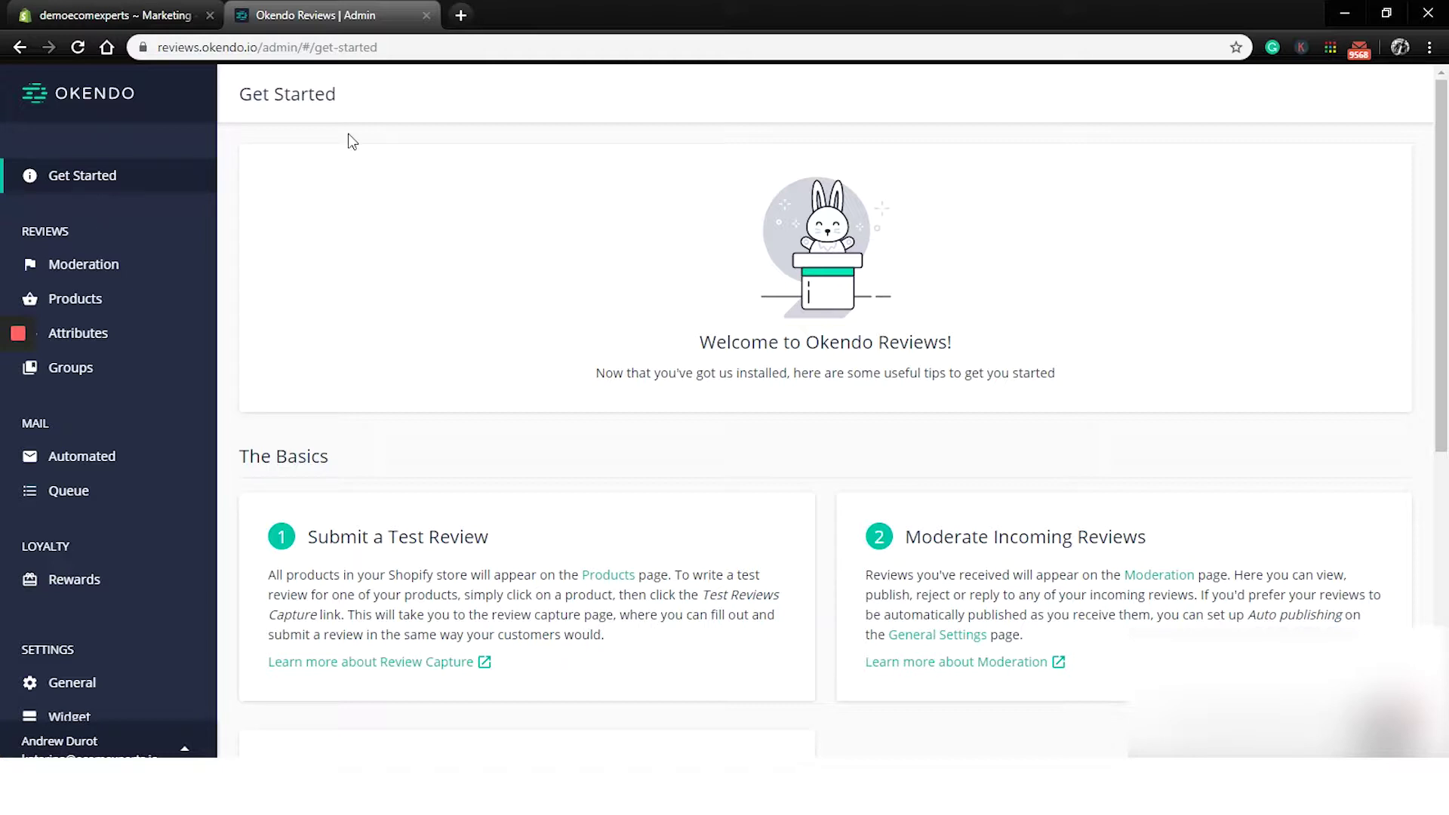
- Look over the Get Started tips, then go to the review moderation page
{"action": "scroll", "coordinate": [489, 311], "scroll_direction": "down", "scroll_amount": 3}
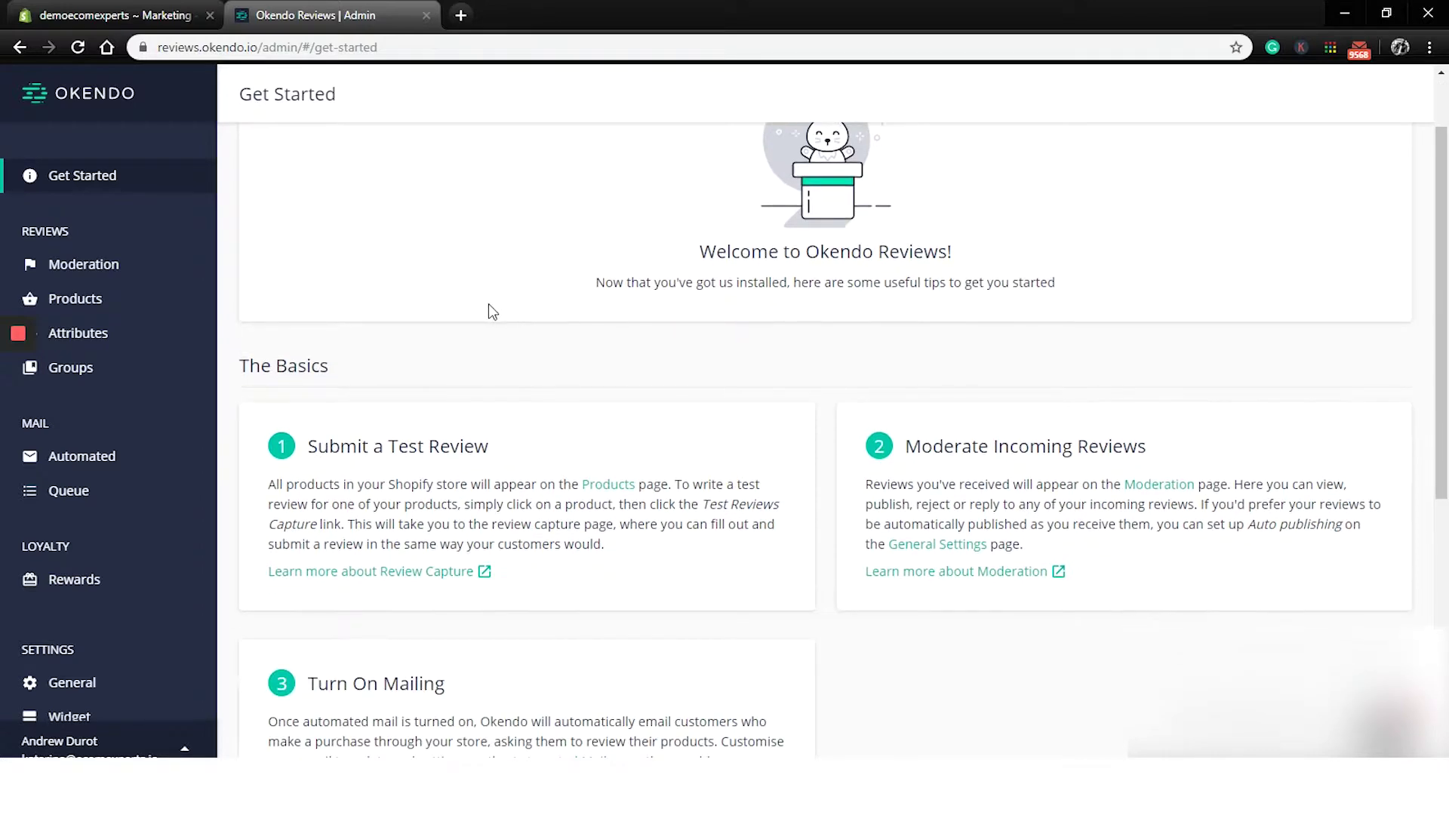
{"action": "scroll", "coordinate": [480, 350], "scroll_direction": "up", "scroll_amount": 1}
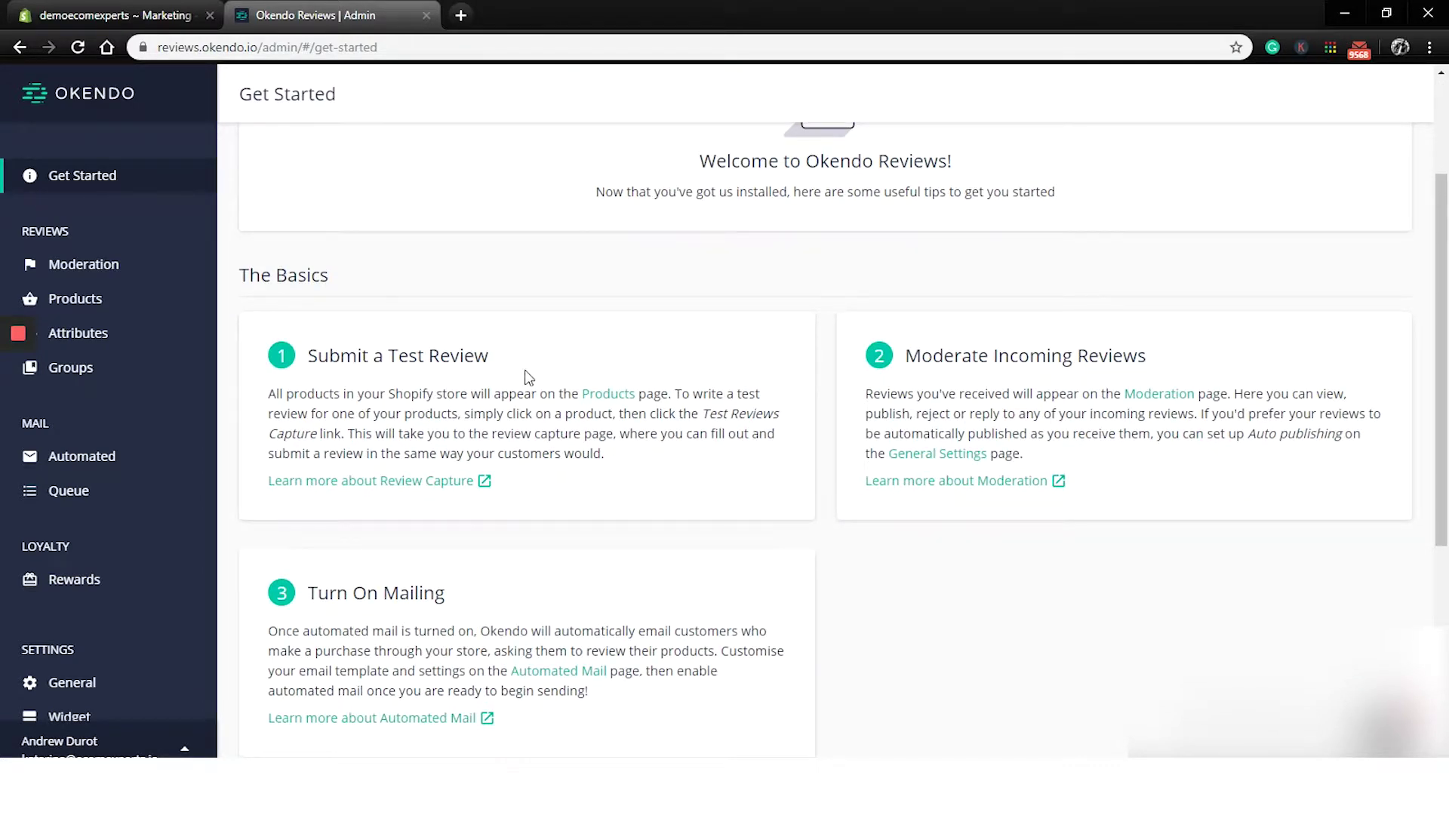
{"action": "left_click", "coordinate": [96, 266]}
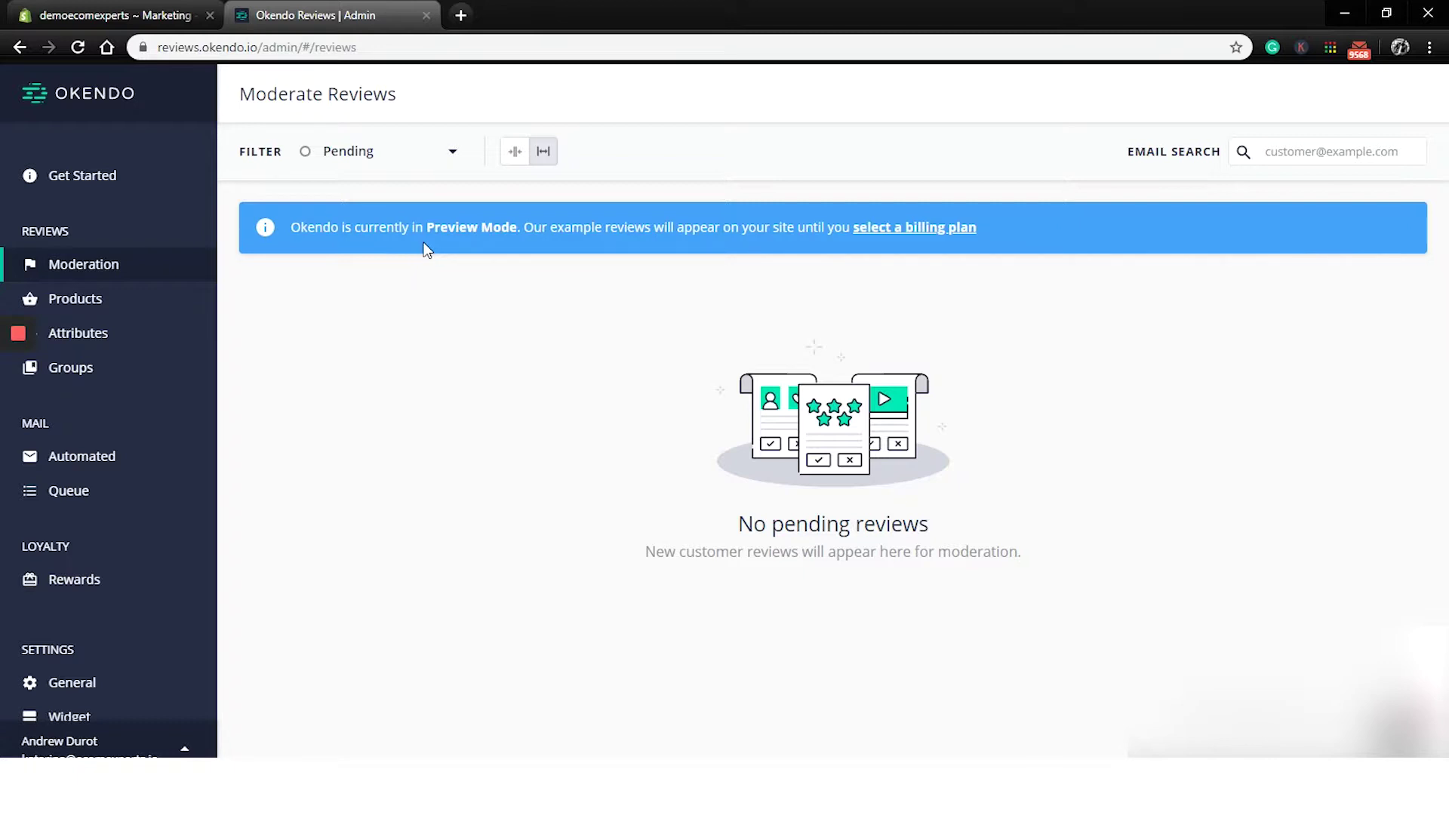
- Filter the moderation queue to Pending, showing no reviews awaiting moderation
{"action": "left_click", "coordinate": [450, 155]}
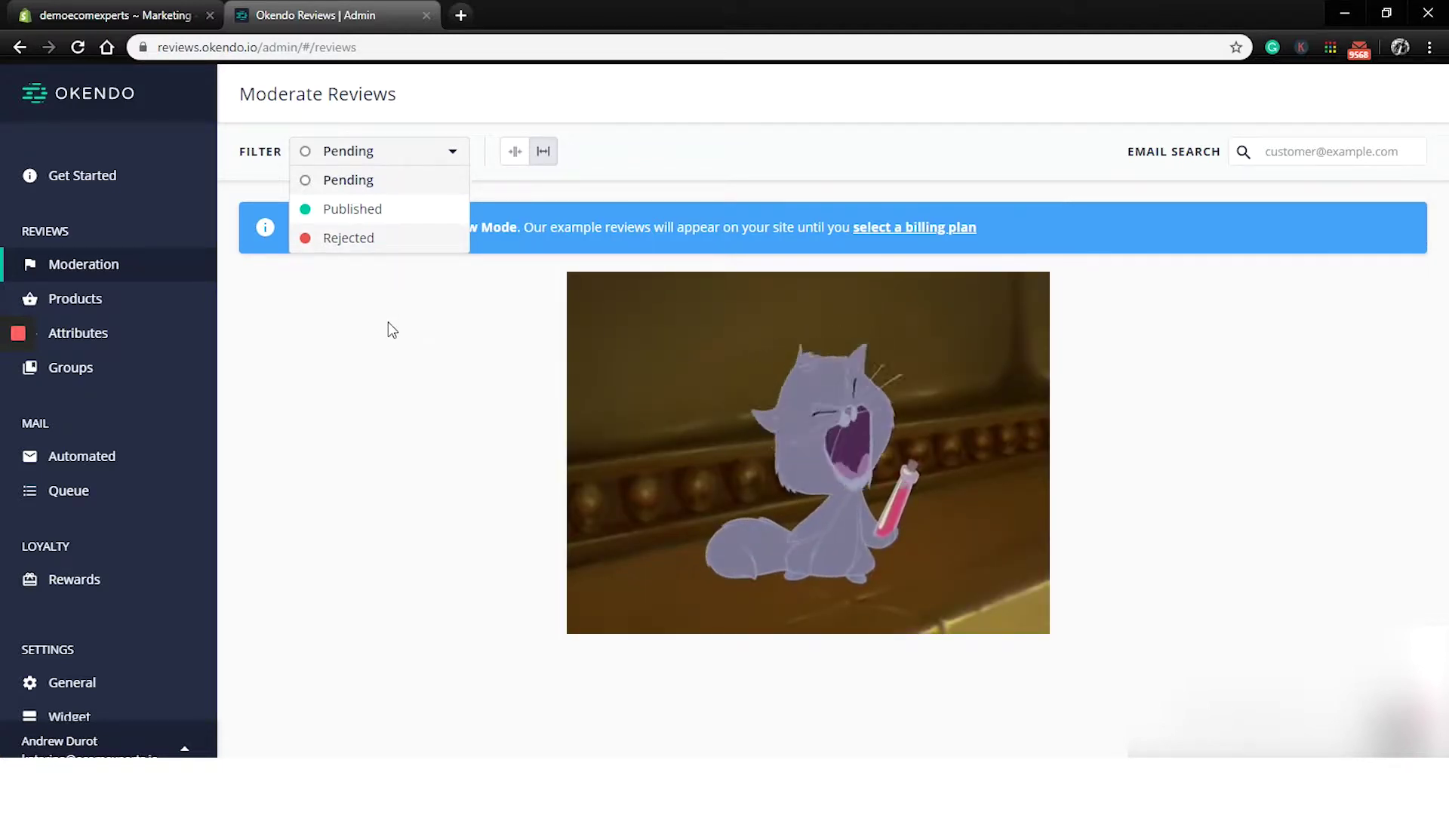
{"action": "left_click", "coordinate": [388, 323]}
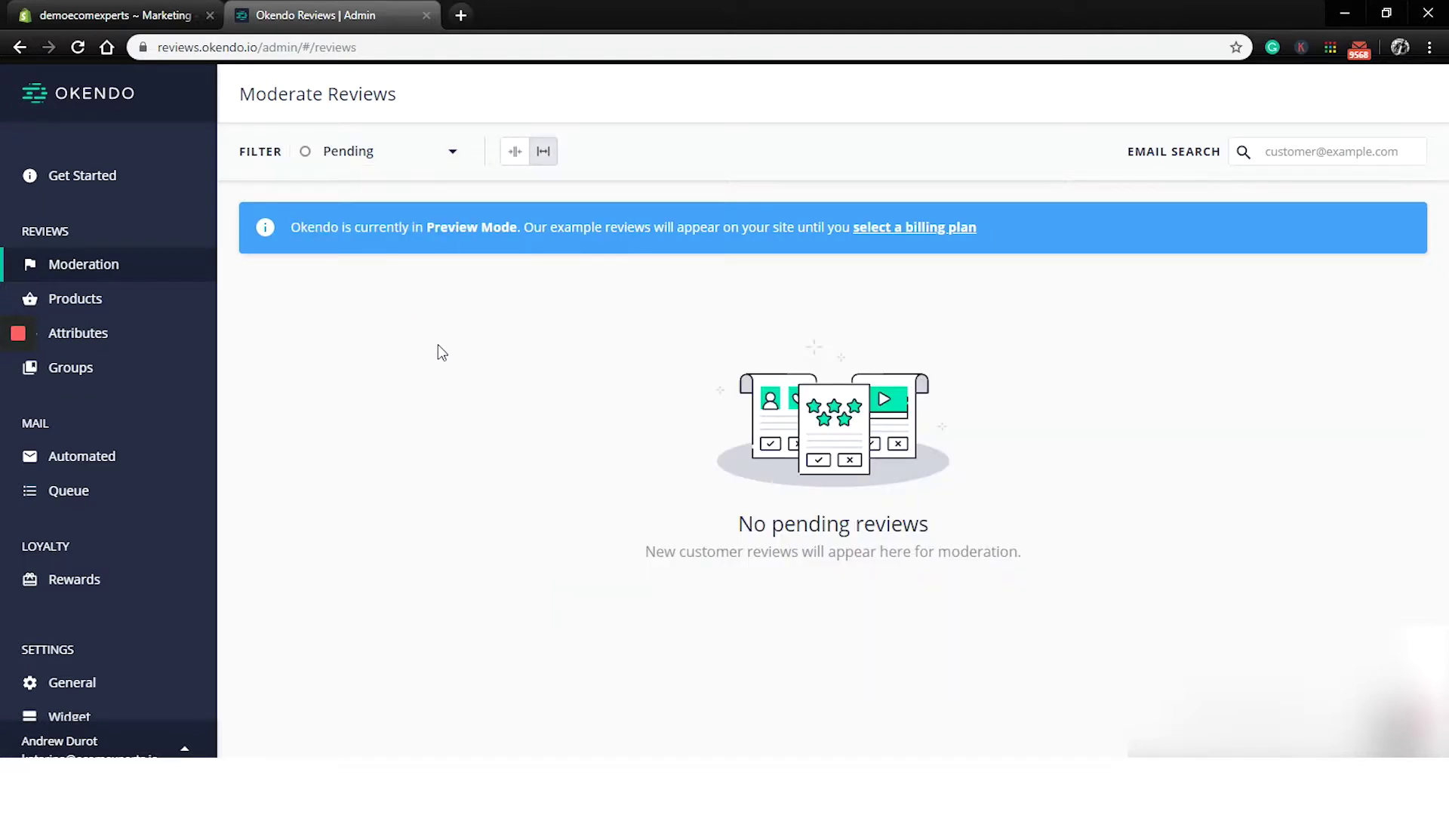
- Browse the Products list of average ratings and review counts, then go to Attributes
{"action": "left_click", "coordinate": [103, 304]}
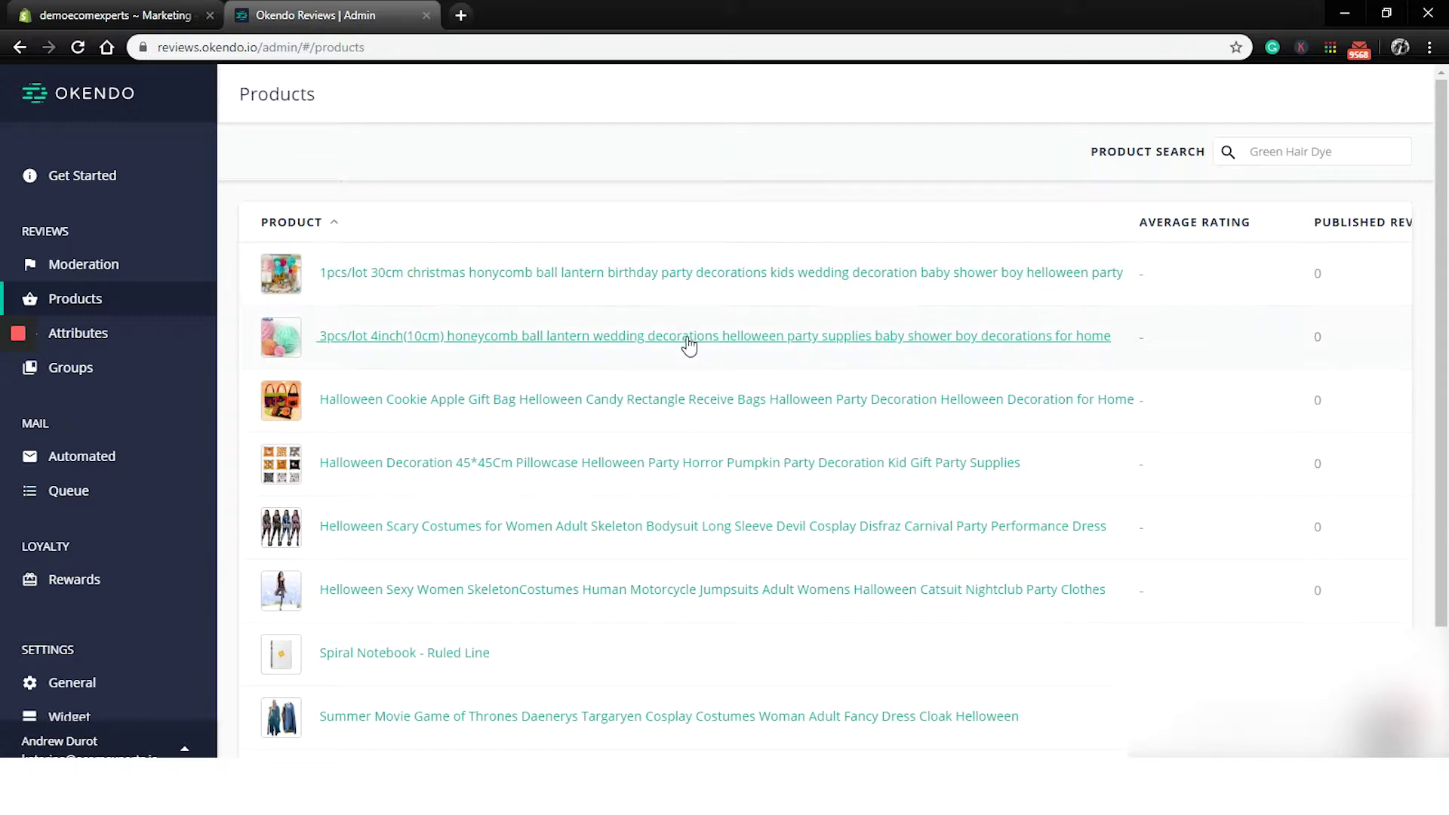
{"action": "scroll", "coordinate": [717, 332], "scroll_direction": "down", "scroll_amount": 2}
{"action": "scroll", "coordinate": [834, 278], "scroll_direction": "up", "scroll_amount": 2}
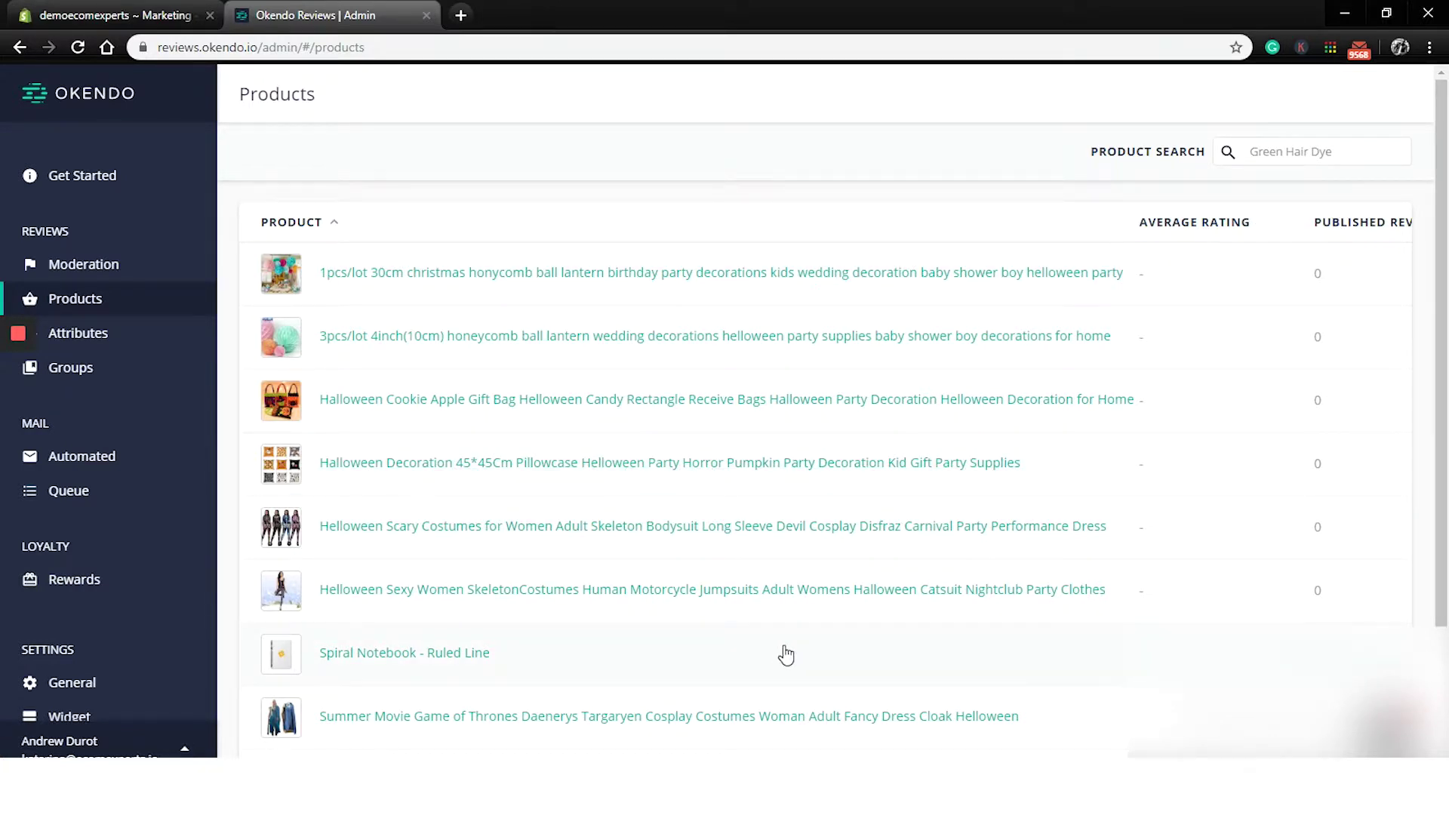
{"action": "left_click", "coordinate": [72, 344]}
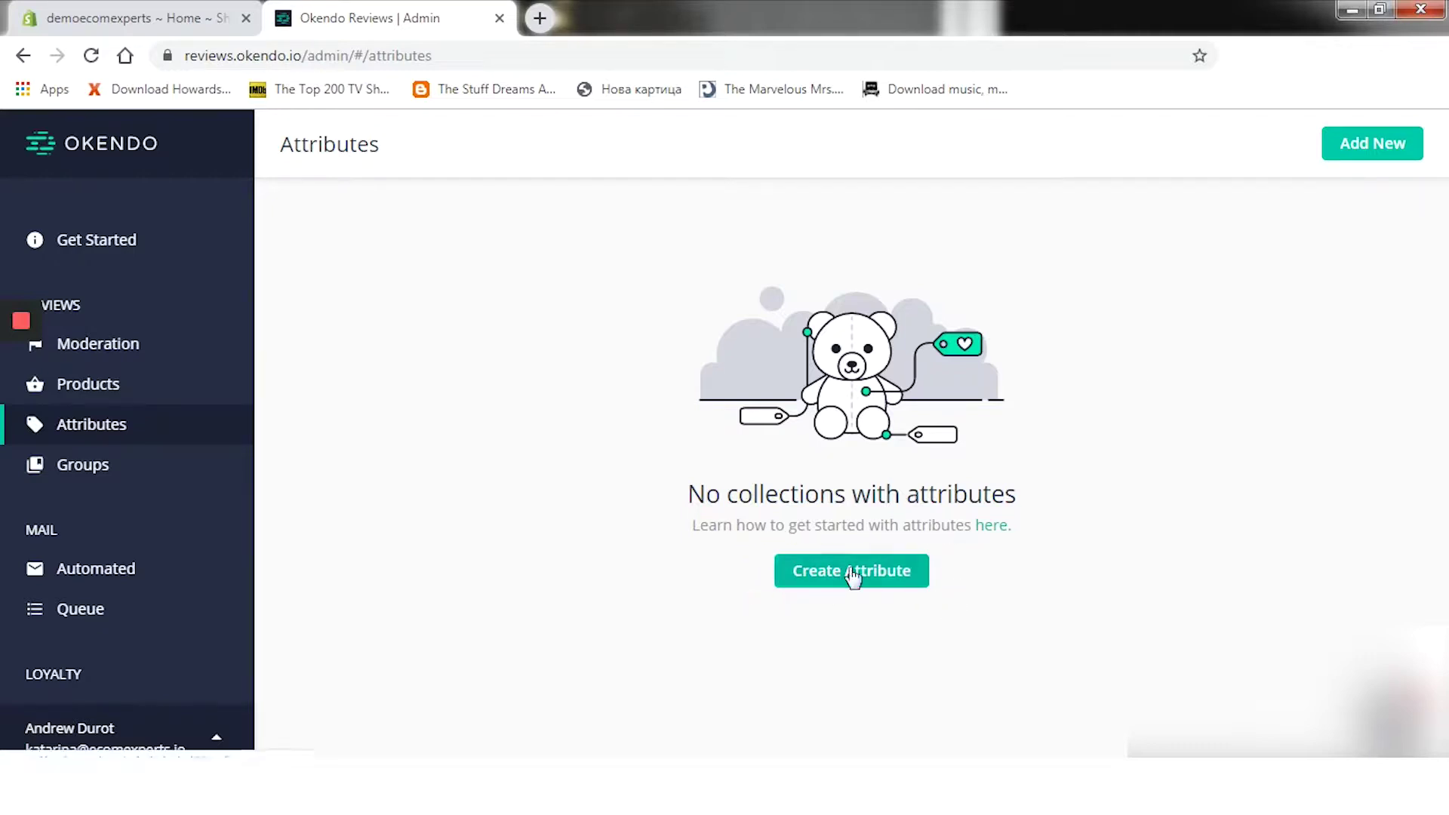
- Start a new attribute for the Home page collection and scroll through the attribute types
{"action": "left_click", "coordinate": [811, 572]}
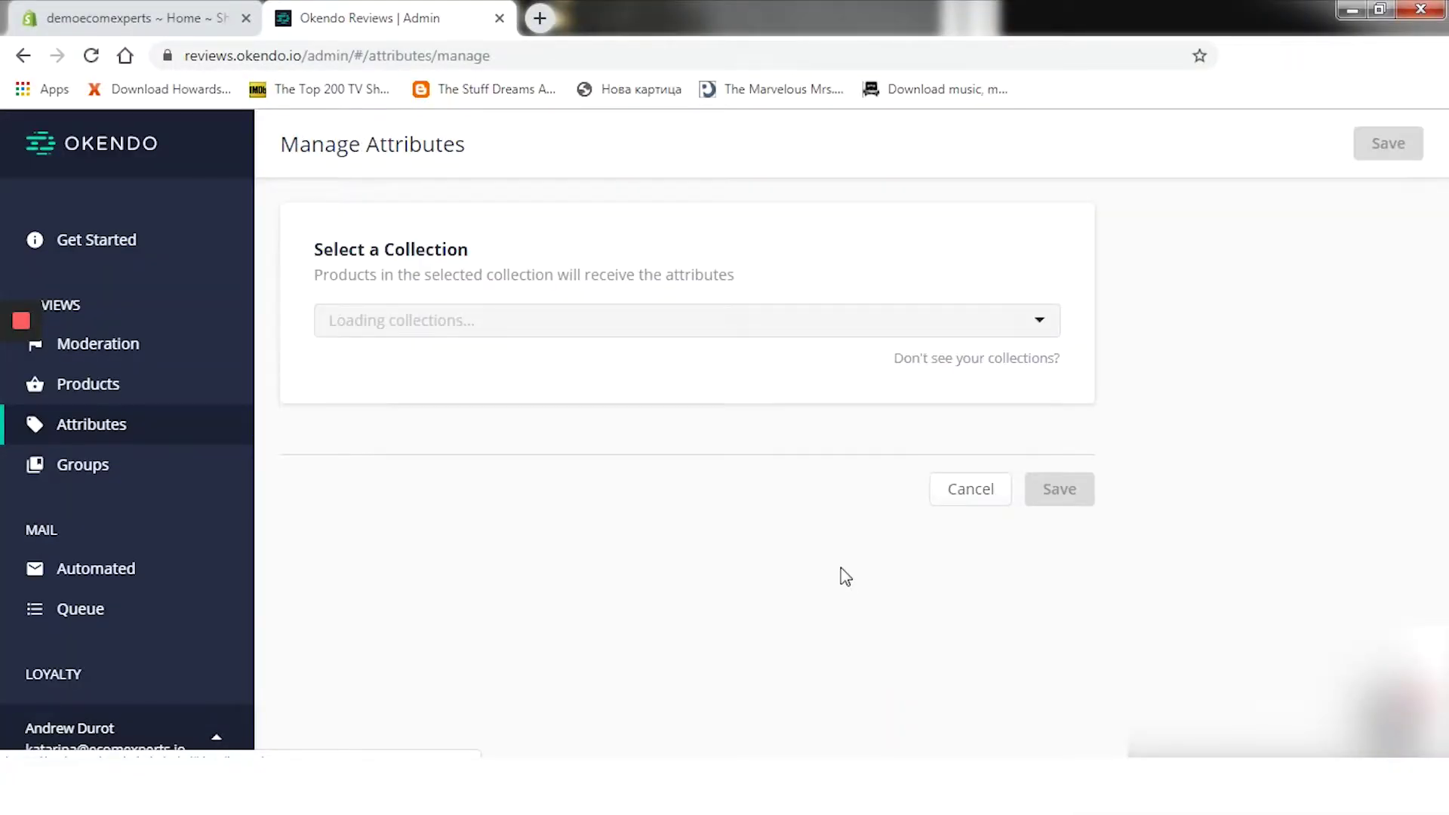
{"action": "left_click", "coordinate": [579, 335]}
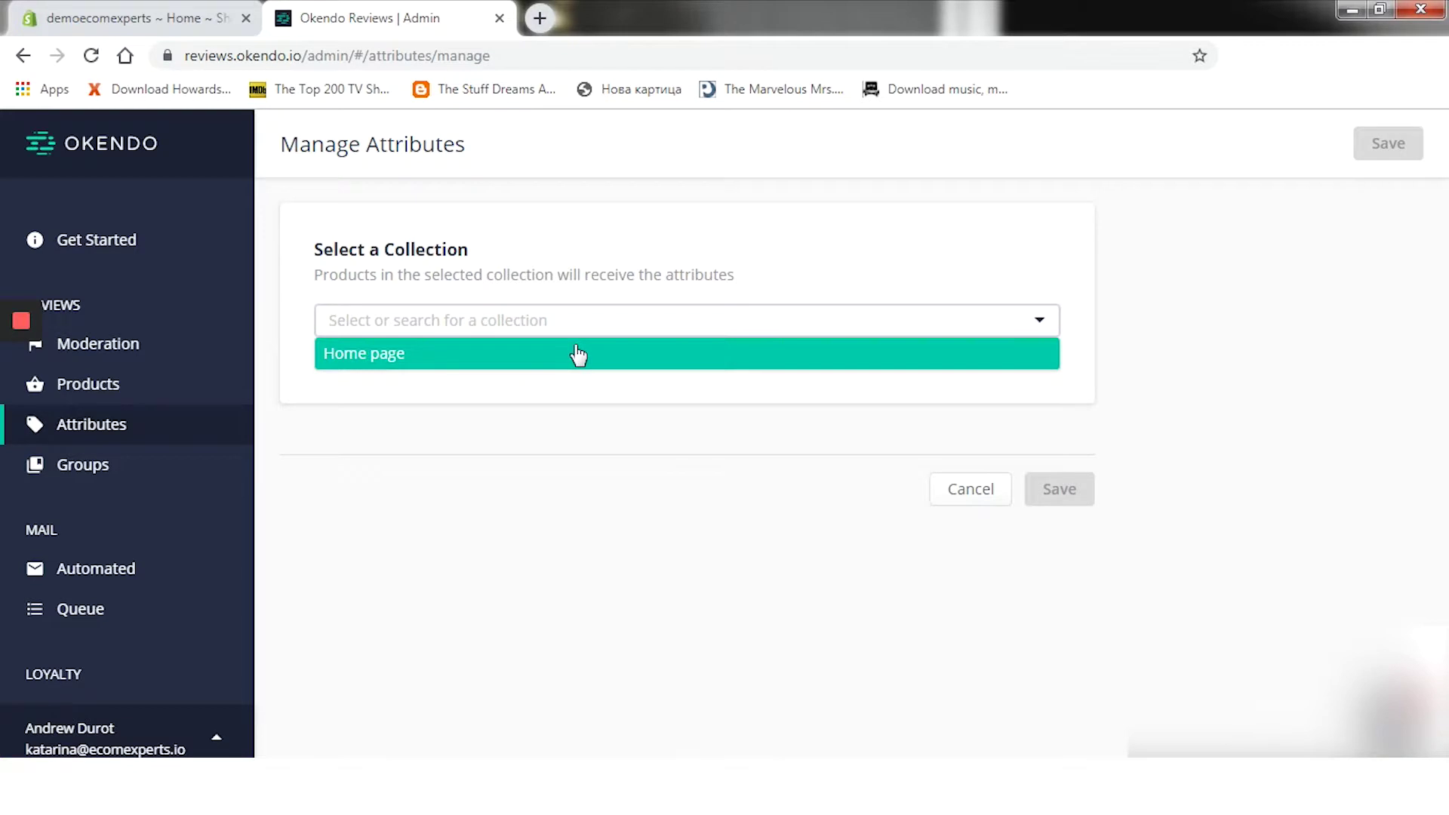
{"action": "left_click", "coordinate": [579, 354]}
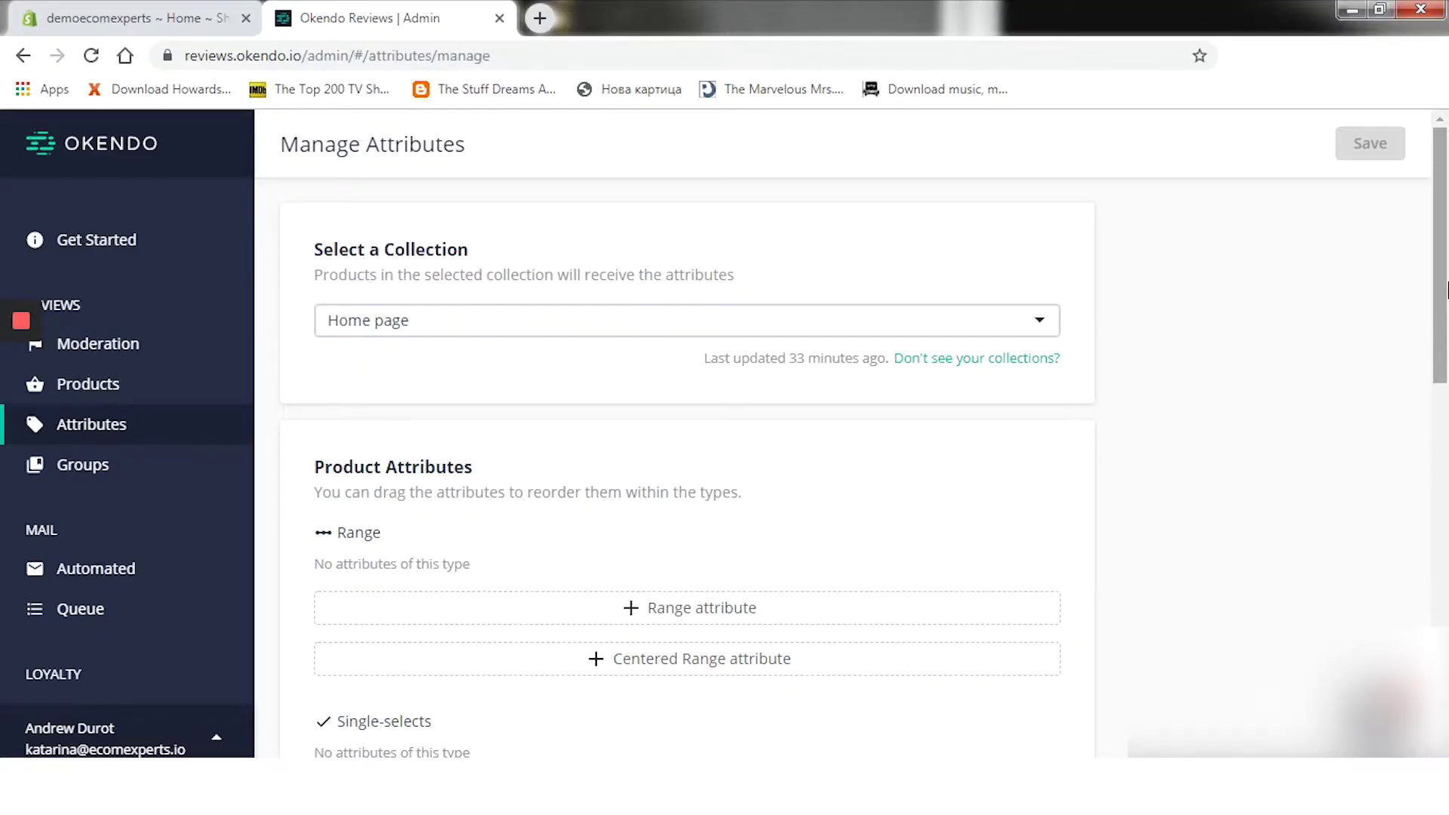
{"action": "left_click_drag", "start_coordinate": [1445, 291], "coordinate": [1445, 308]}
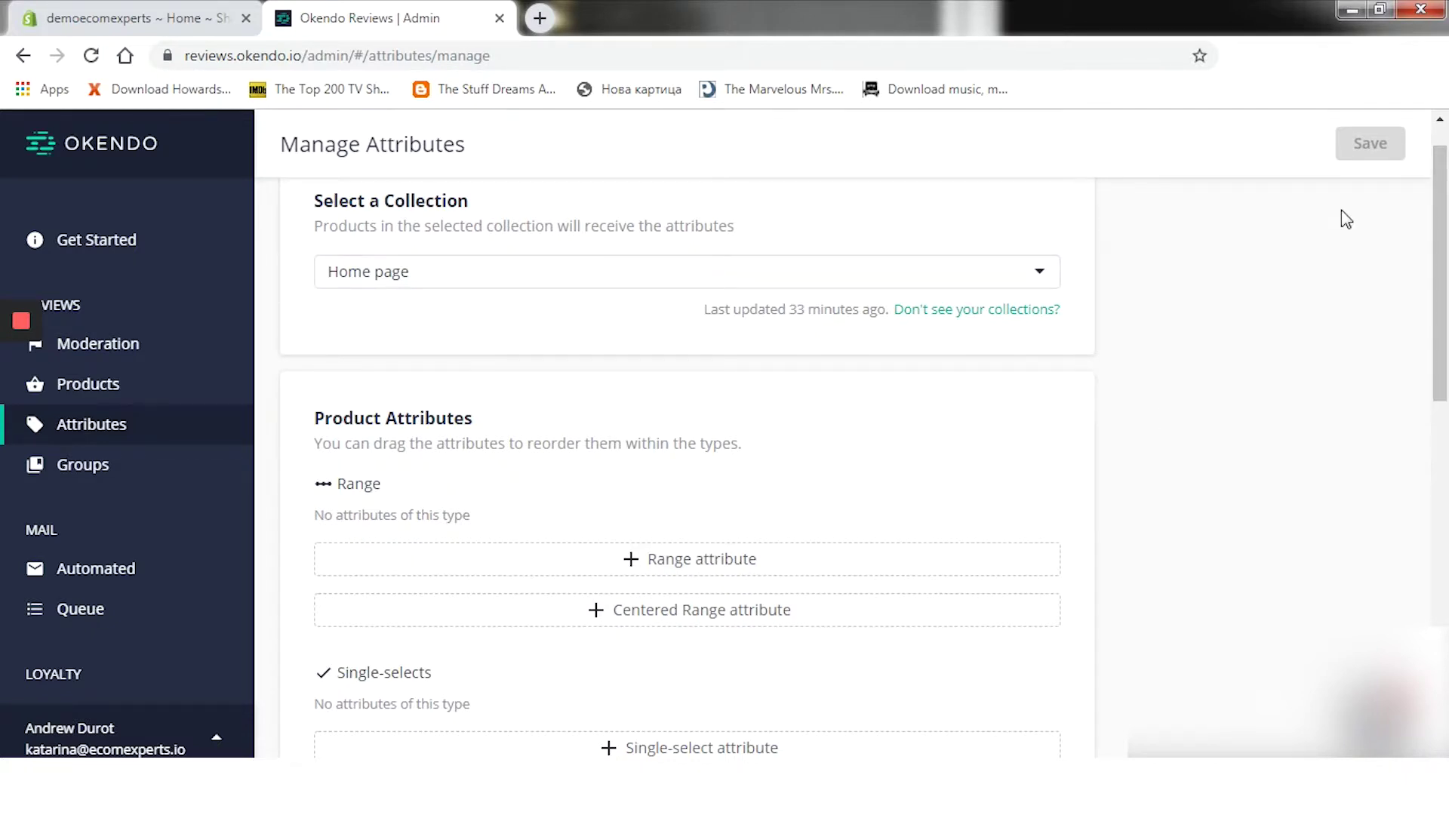
{"action": "left_click_drag", "start_coordinate": [1445, 268], "coordinate": [1445, 337]}
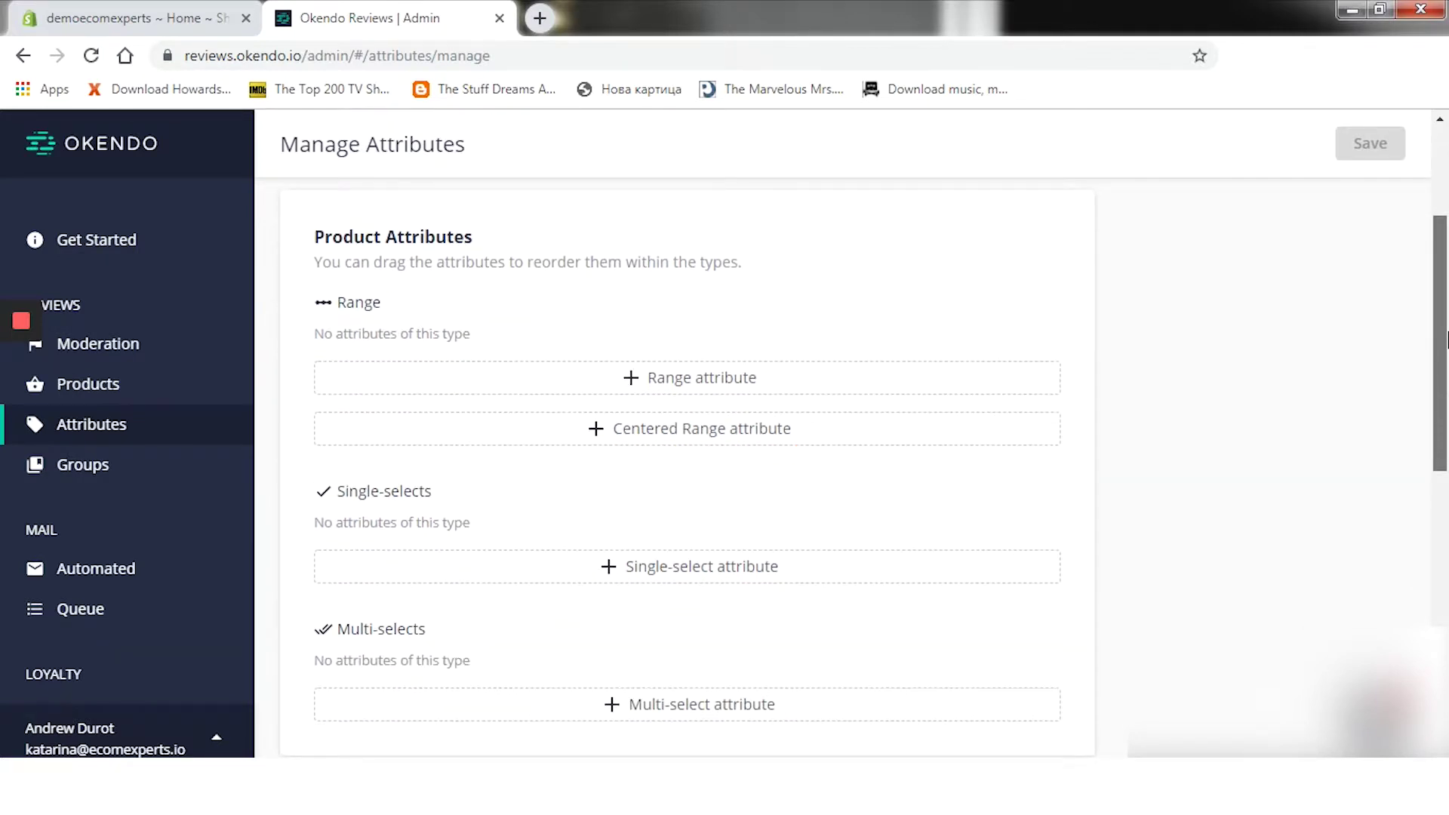
{"action": "left_click_drag", "start_coordinate": [1445, 339], "coordinate": [1445, 363]}
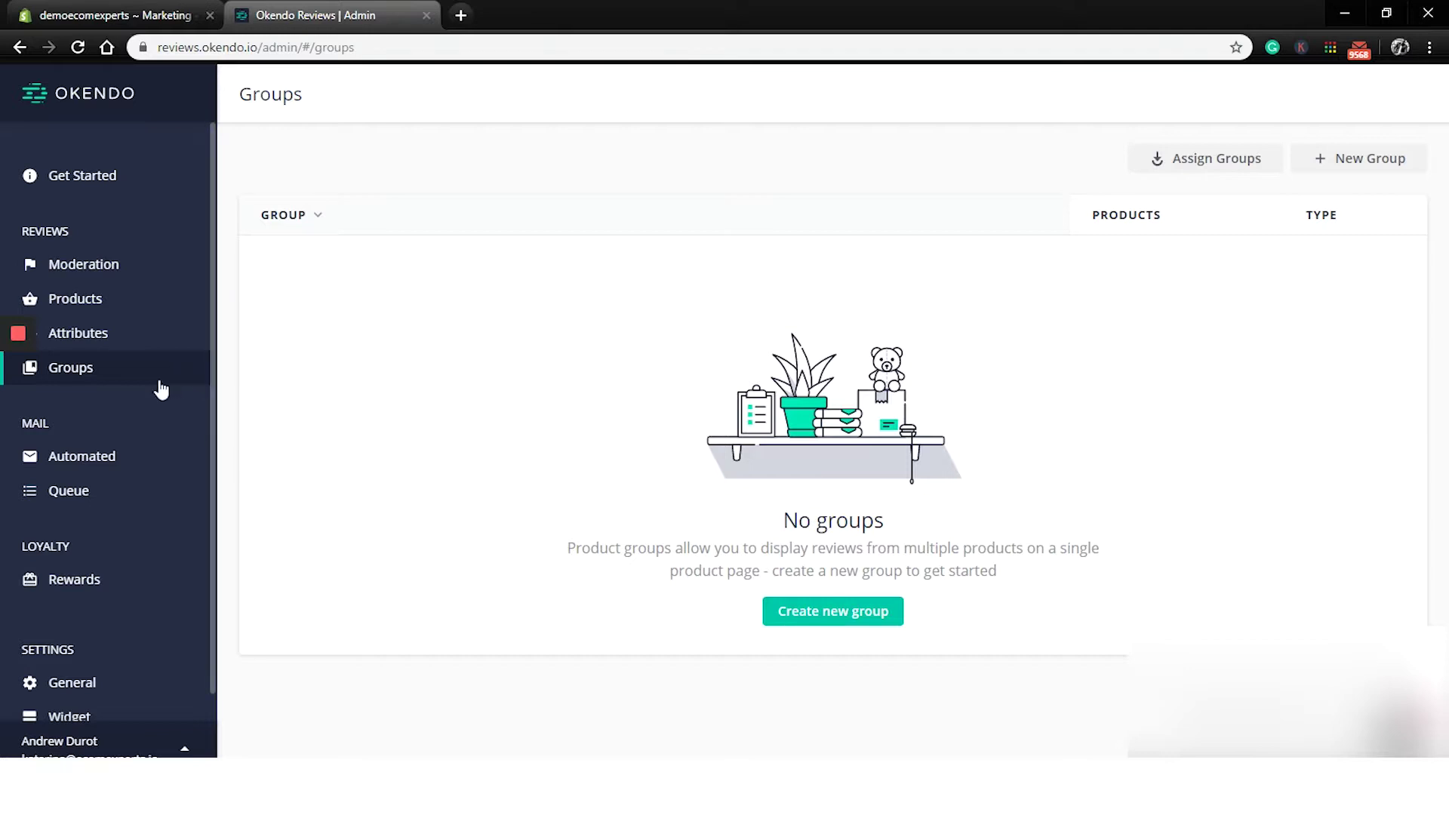
- Save the automated review-request email with its 7-day send delay and 60-day order limit
{"action": "mouse_move", "coordinate": [29, 423]}
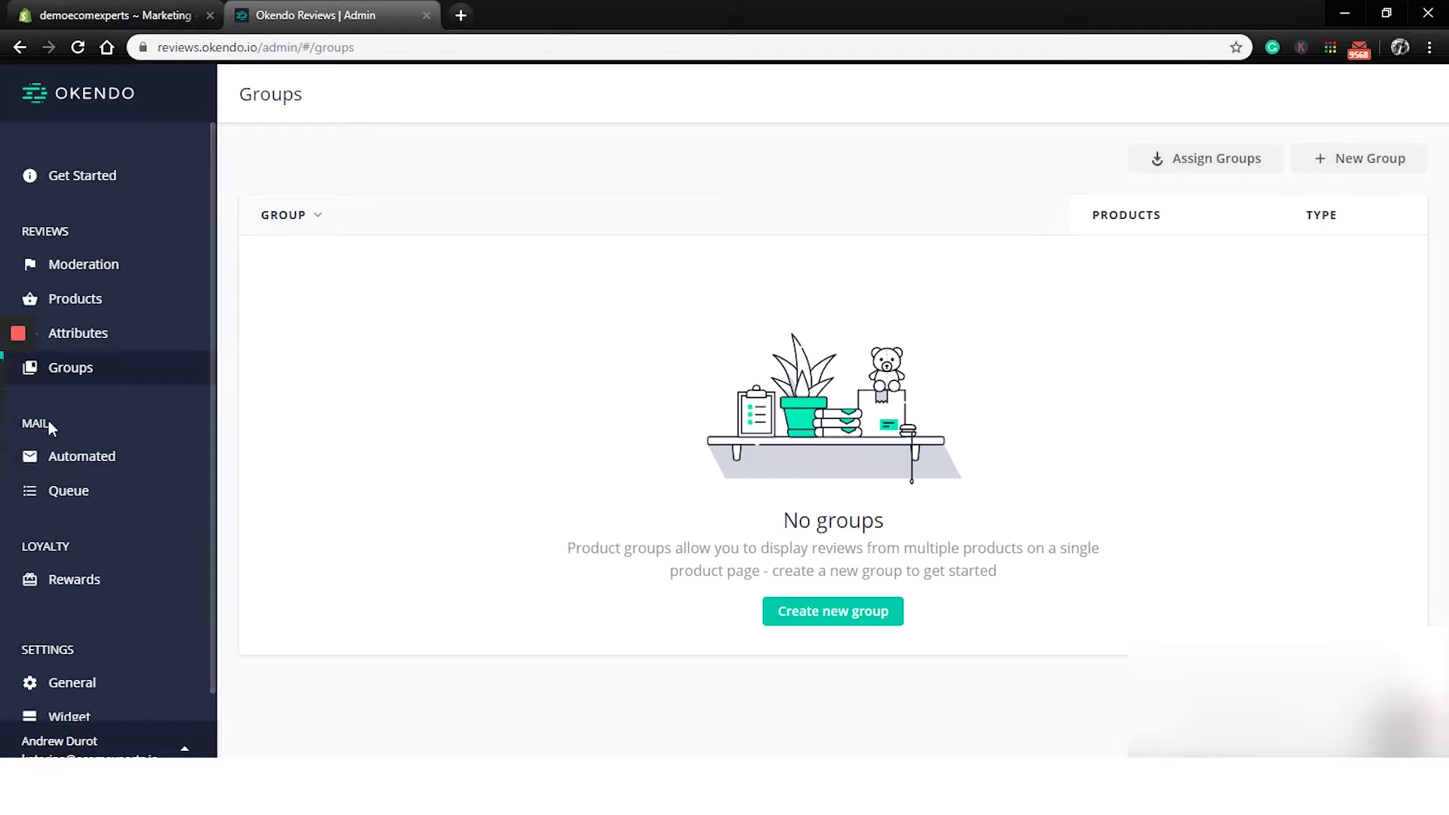
{"action": "left_click", "coordinate": [84, 456]}
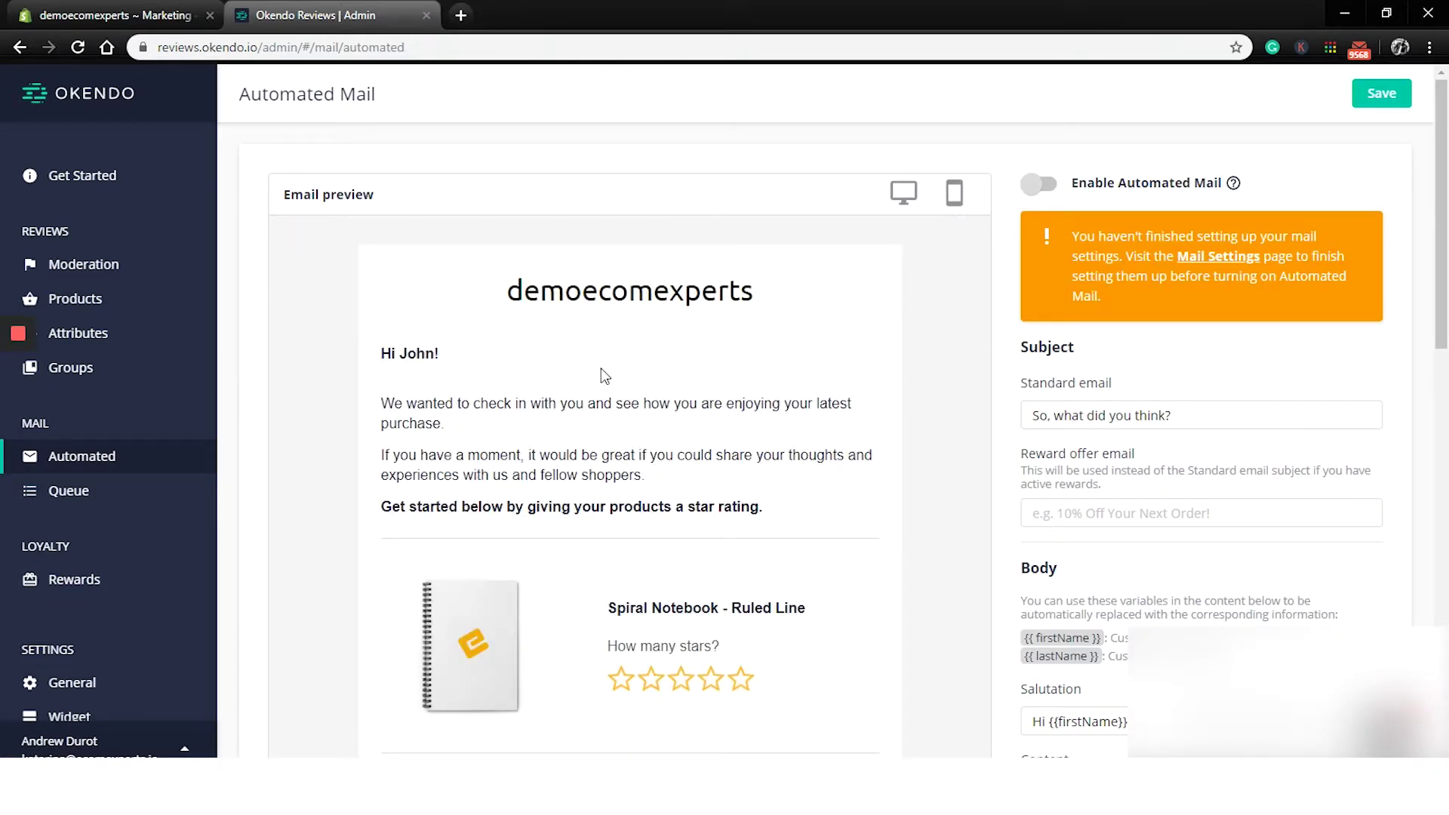
{"action": "scroll", "coordinate": [603, 375], "scroll_direction": "down", "scroll_amount": 1}
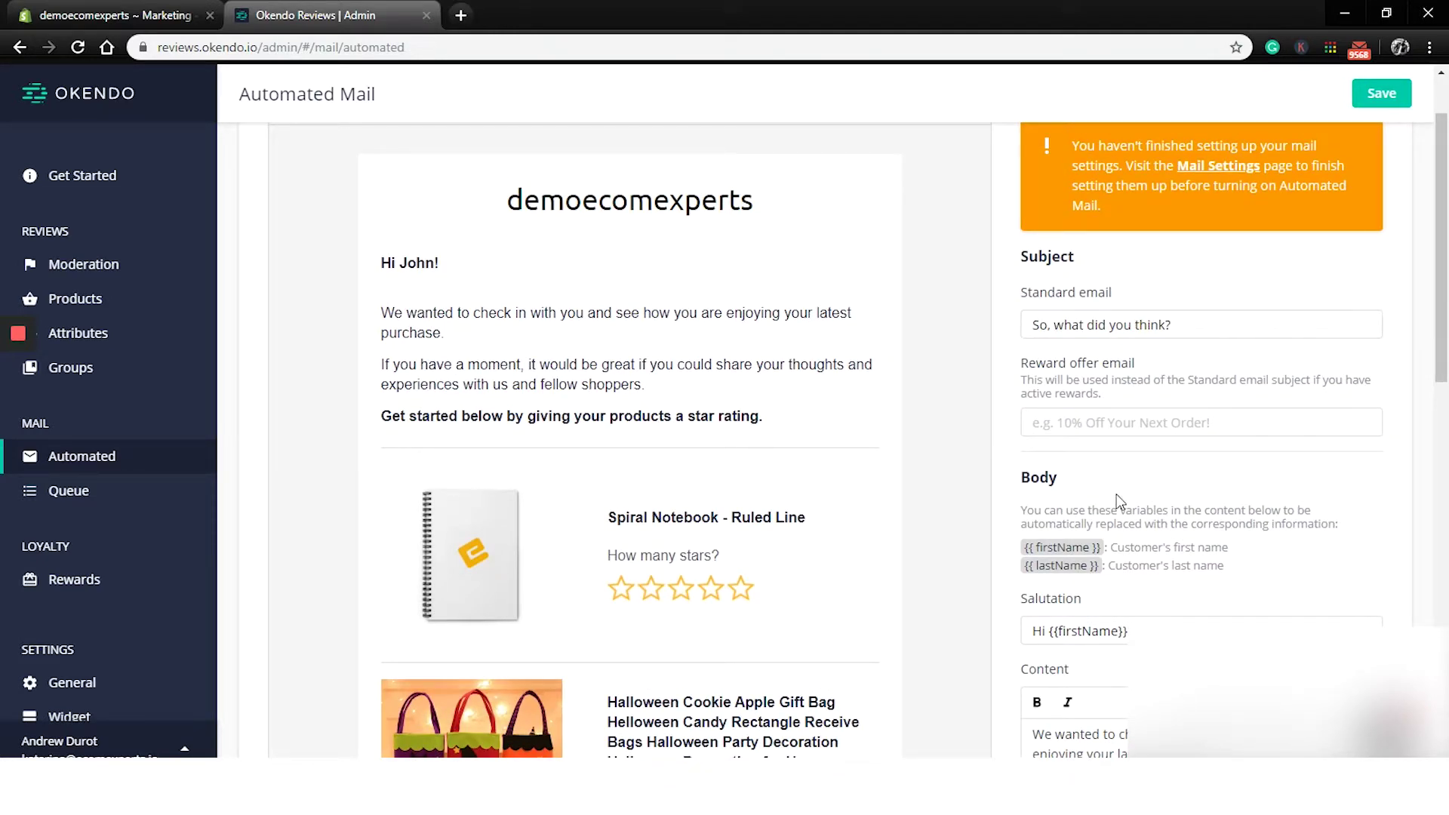
{"action": "scroll", "coordinate": [1117, 497], "scroll_direction": "down", "scroll_amount": 2}
{"action": "scroll", "coordinate": [1119, 501], "scroll_direction": "down", "scroll_amount": 1}
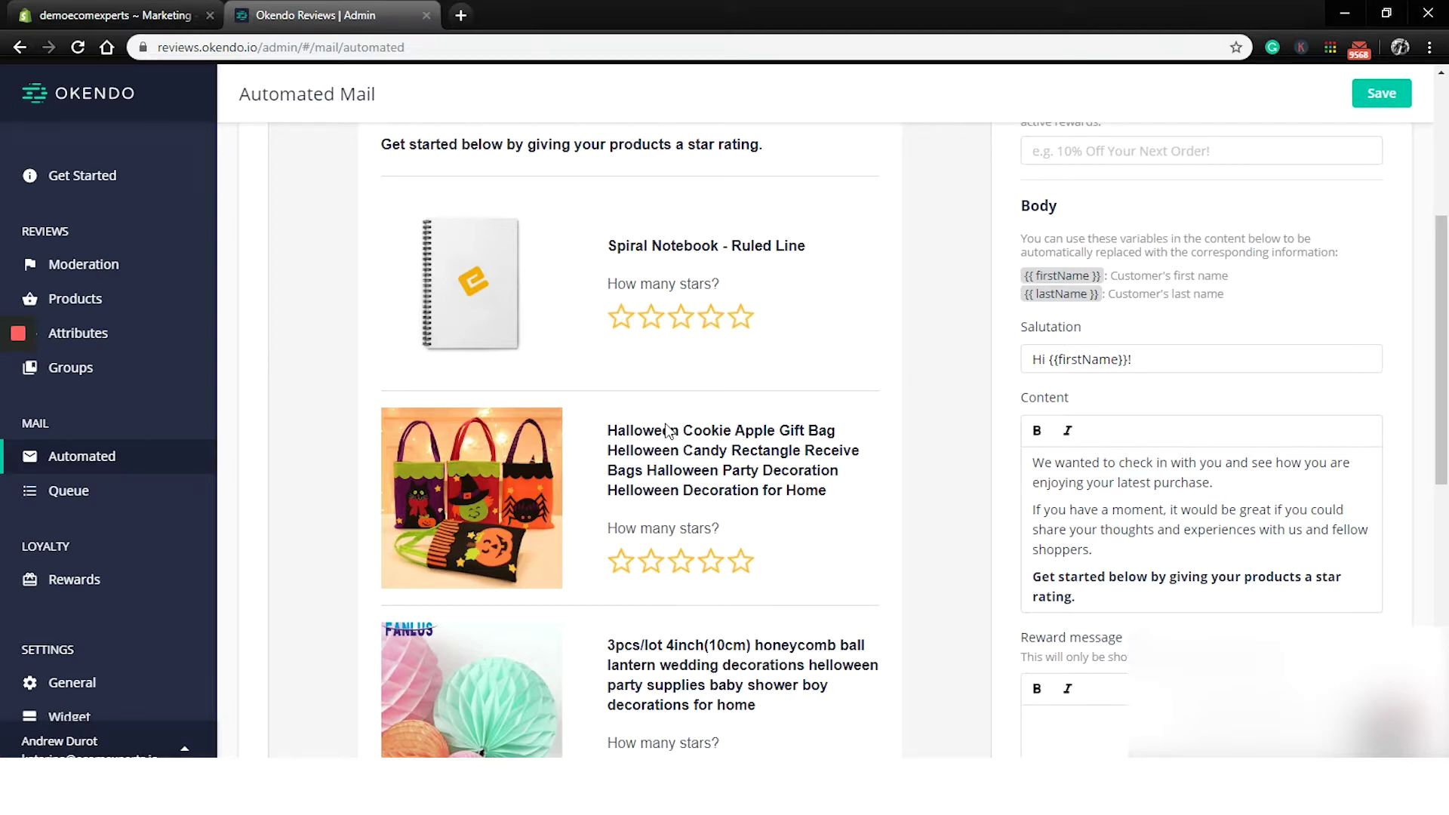
{"action": "scroll", "coordinate": [797, 456], "scroll_direction": "down", "scroll_amount": 1}
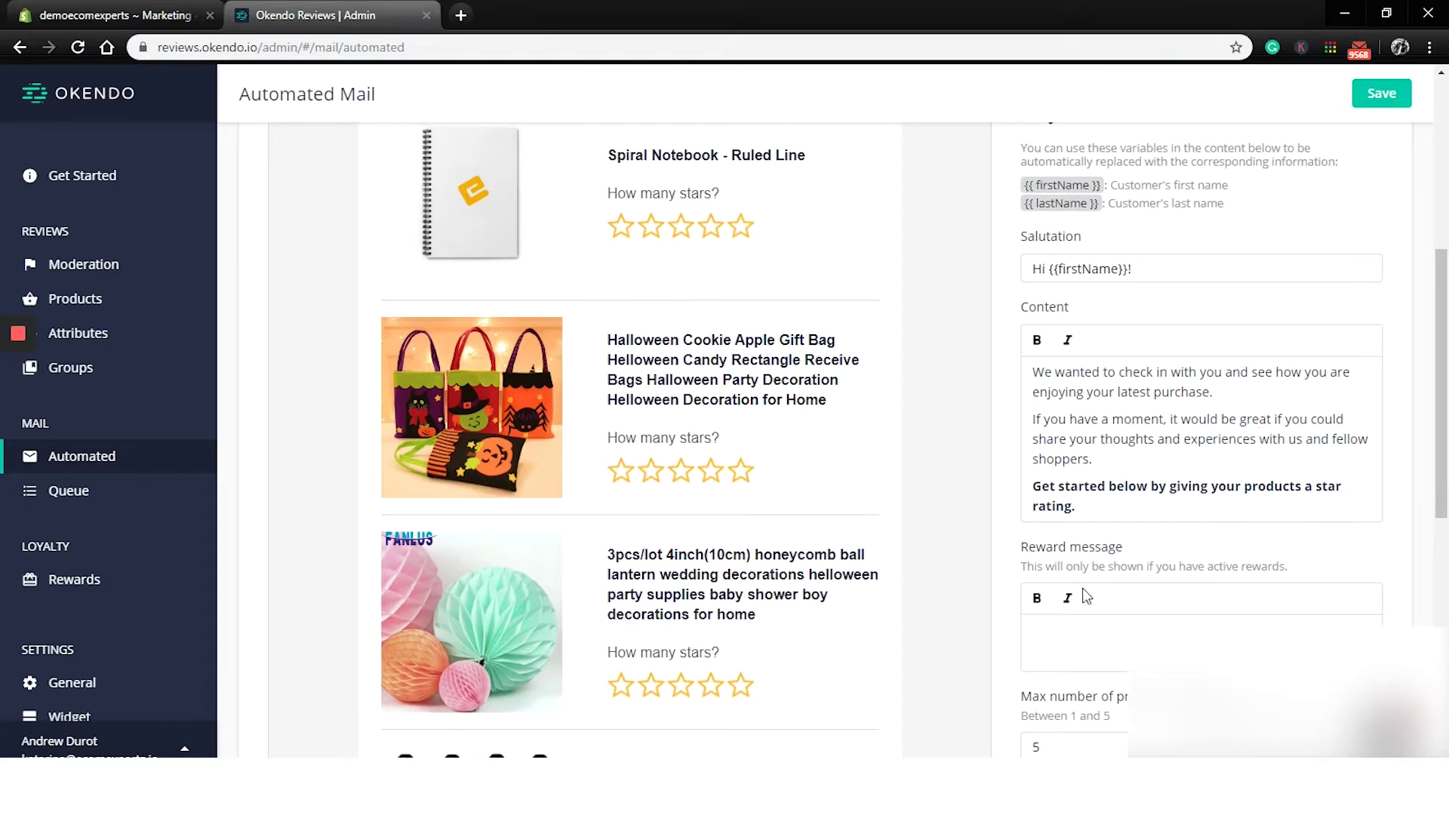
{"action": "scroll", "coordinate": [1187, 605], "scroll_direction": "down", "scroll_amount": 3}
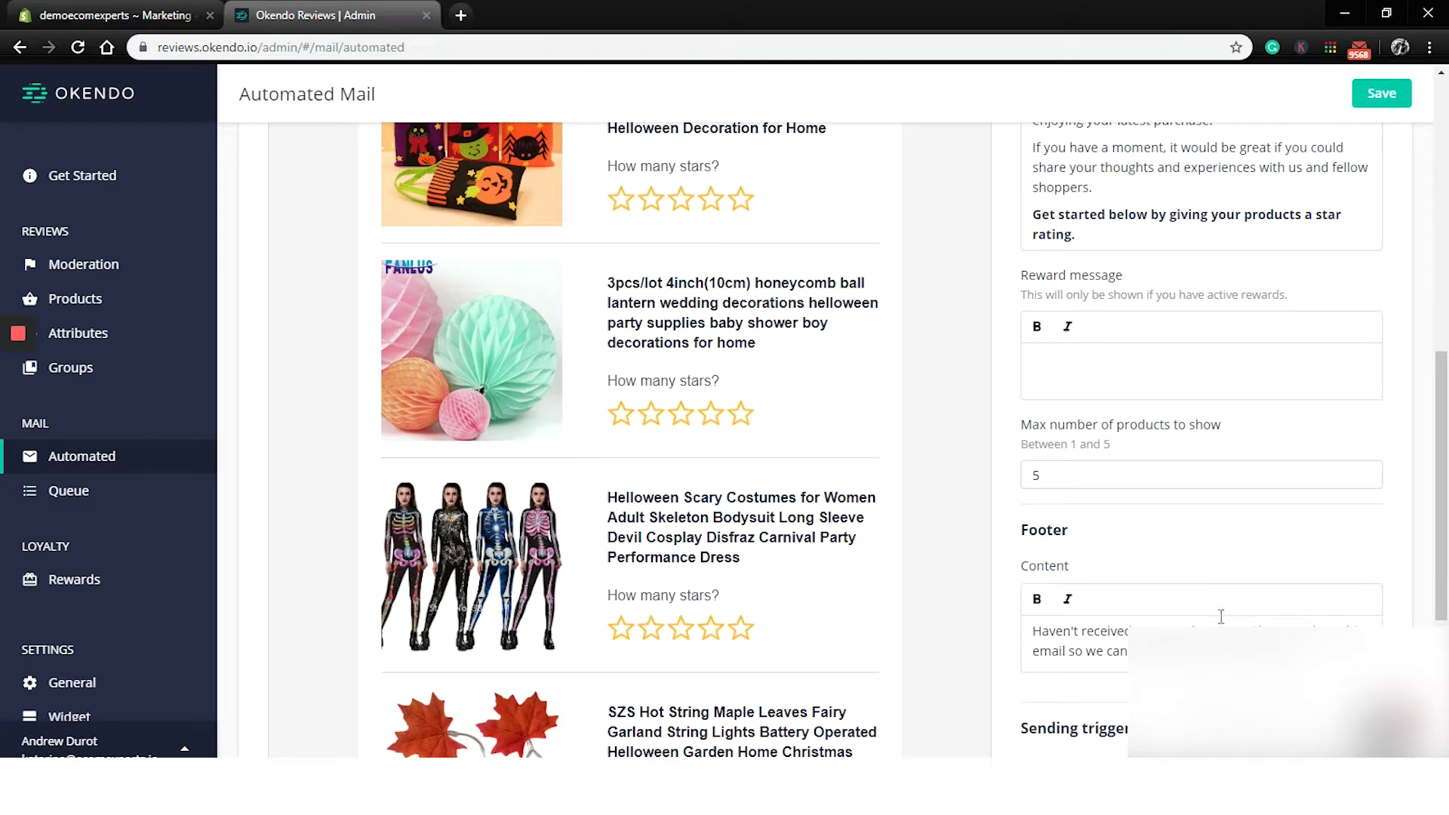
{"action": "scroll", "coordinate": [1220, 617], "scroll_direction": "down", "scroll_amount": 3}
{"action": "scroll", "coordinate": [1072, 596], "scroll_direction": "down", "scroll_amount": 1}
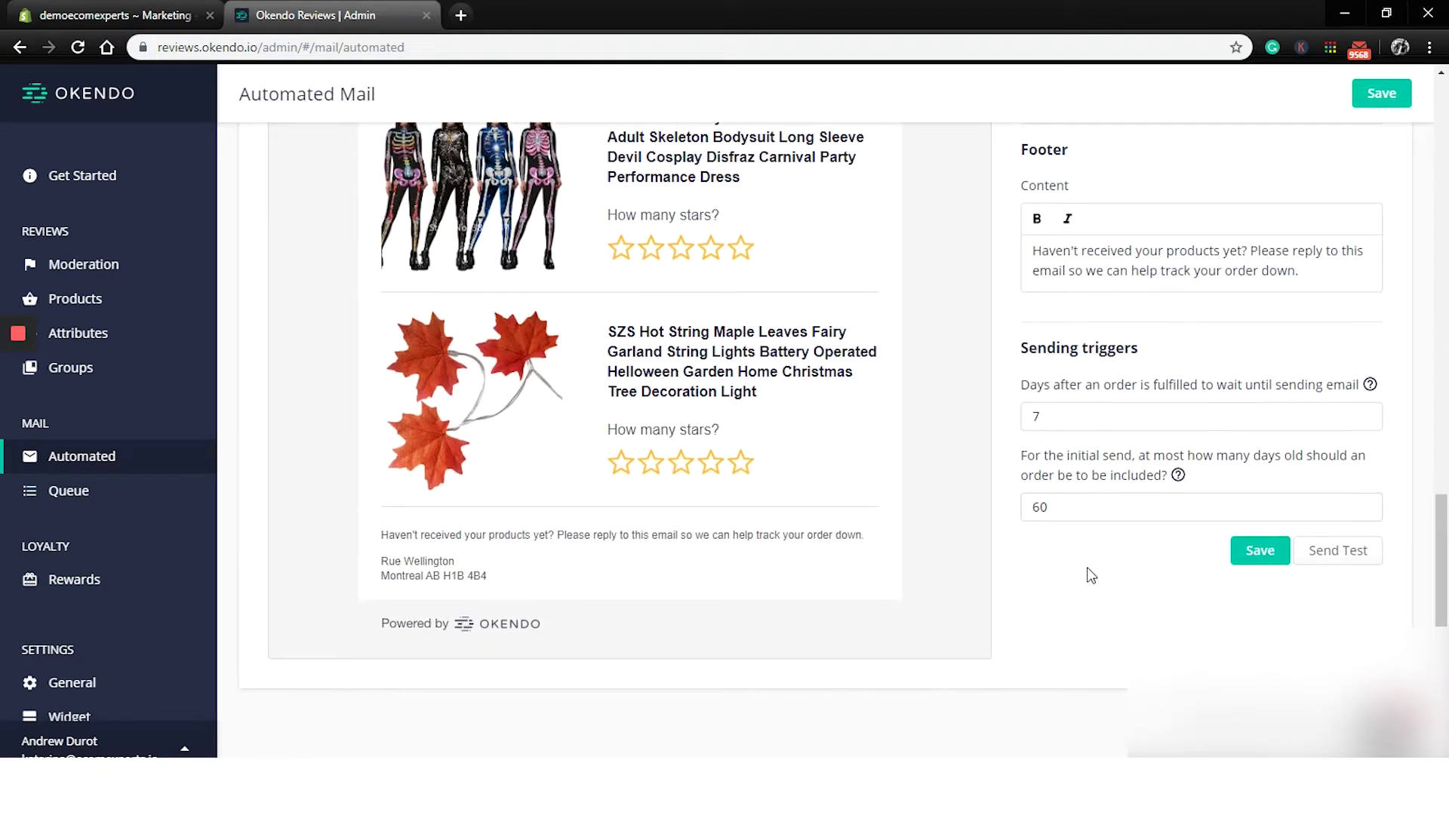
{"action": "left_click", "coordinate": [1259, 559]}
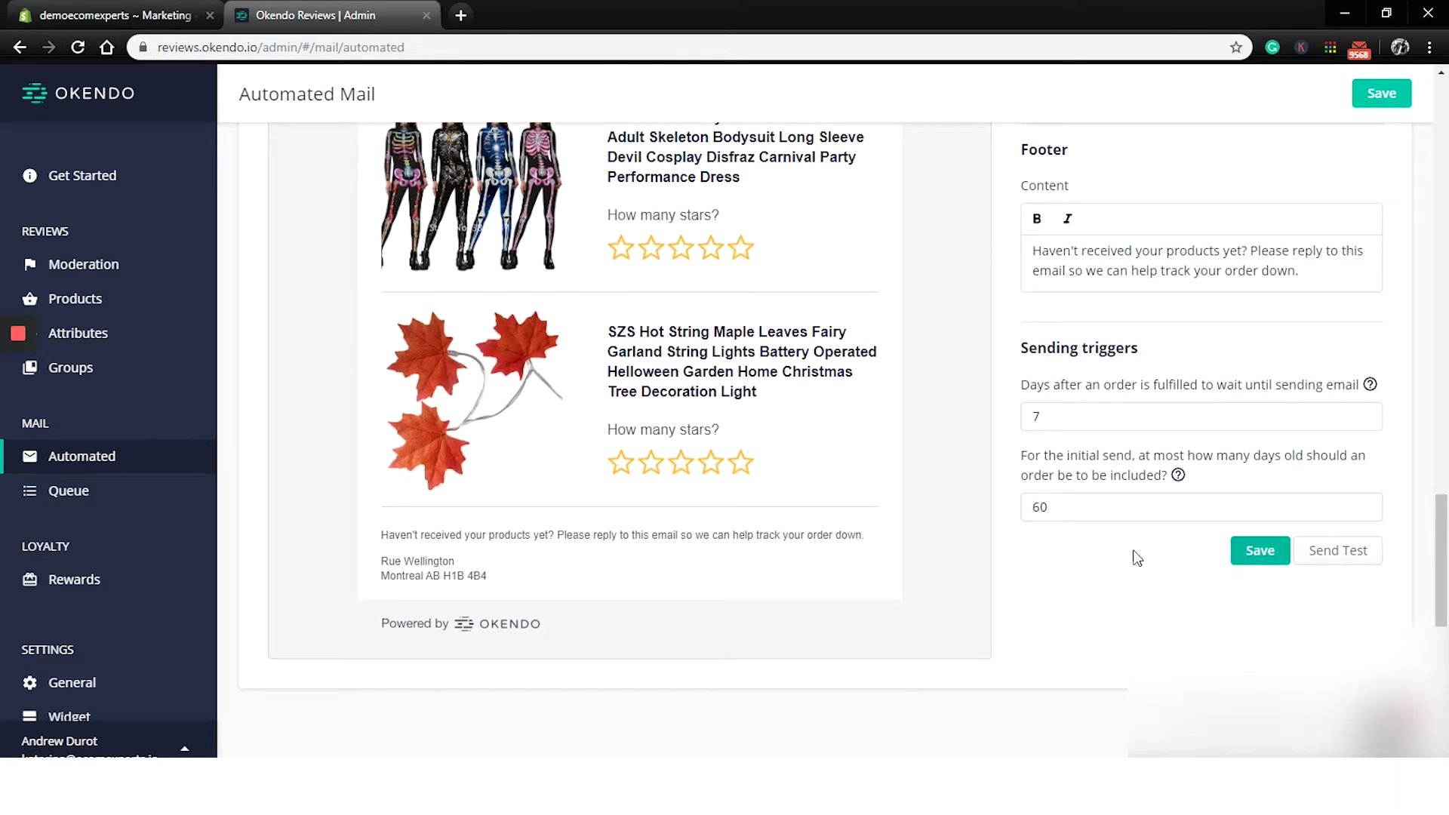
{"action": "left_click", "coordinate": [85, 588]}
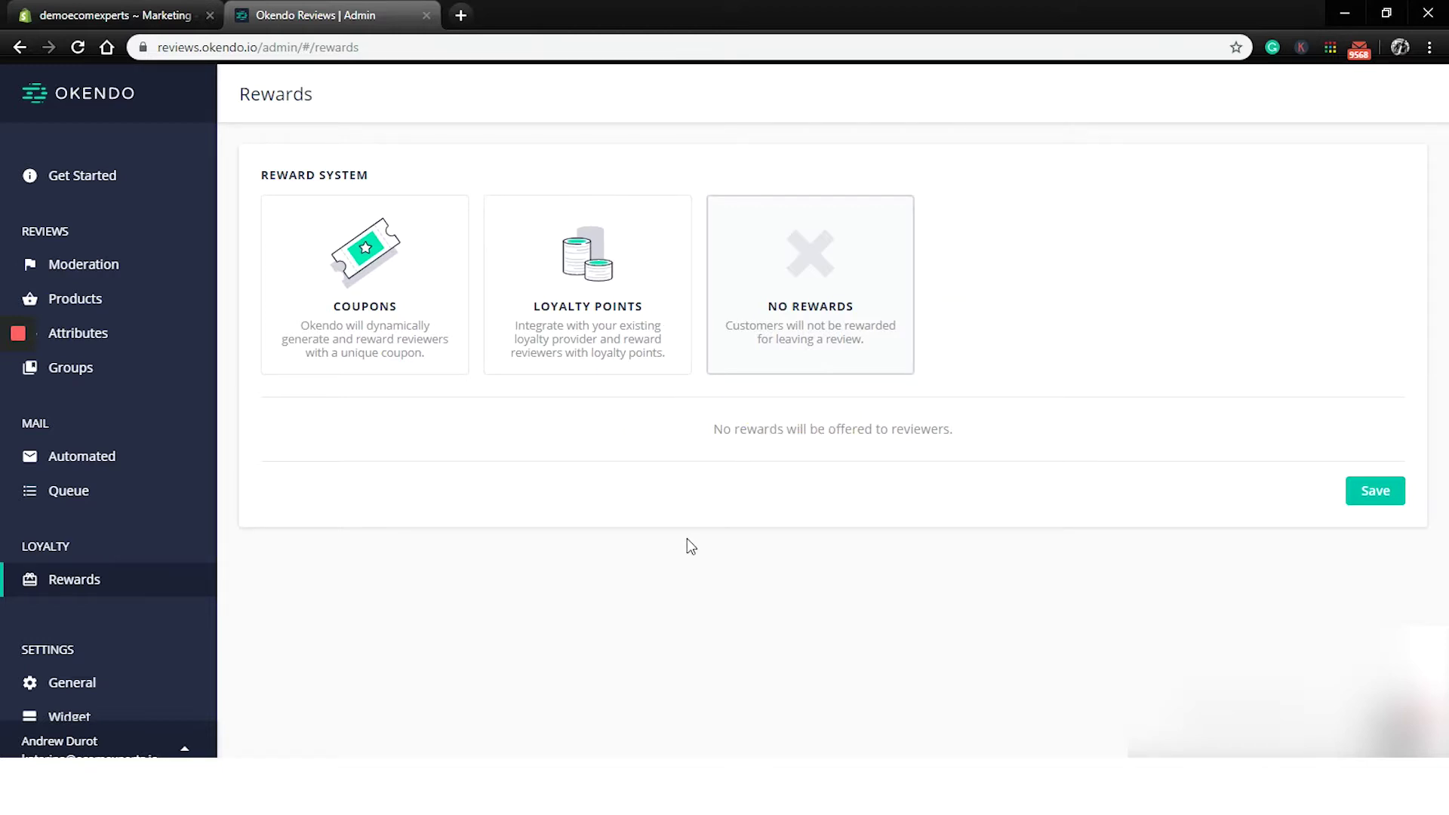
- Switch the reviewer reward system to Loyalty Points and go to General Settings
{"action": "left_click", "coordinate": [601, 317]}
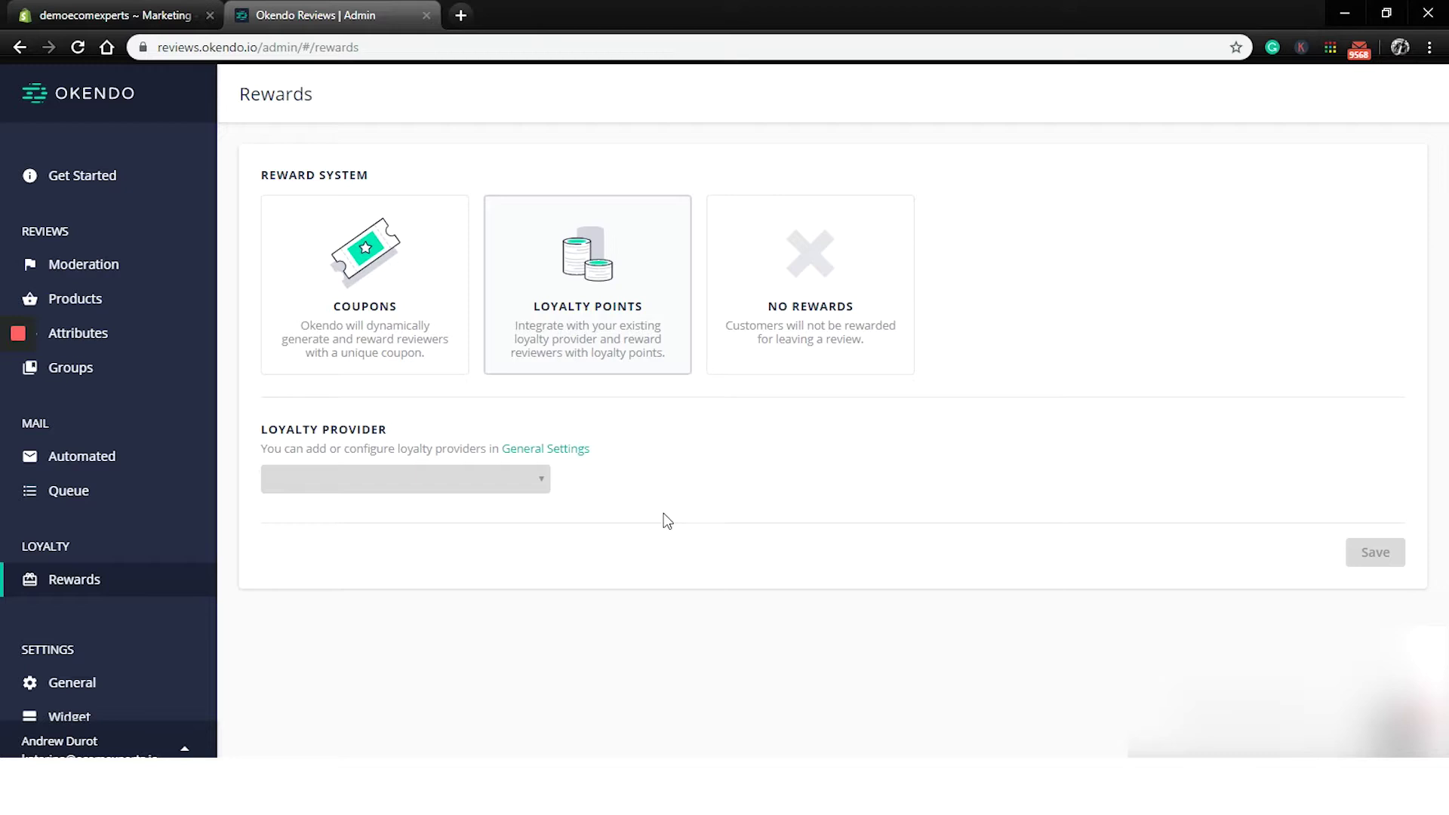
{"action": "left_click", "coordinate": [546, 448]}
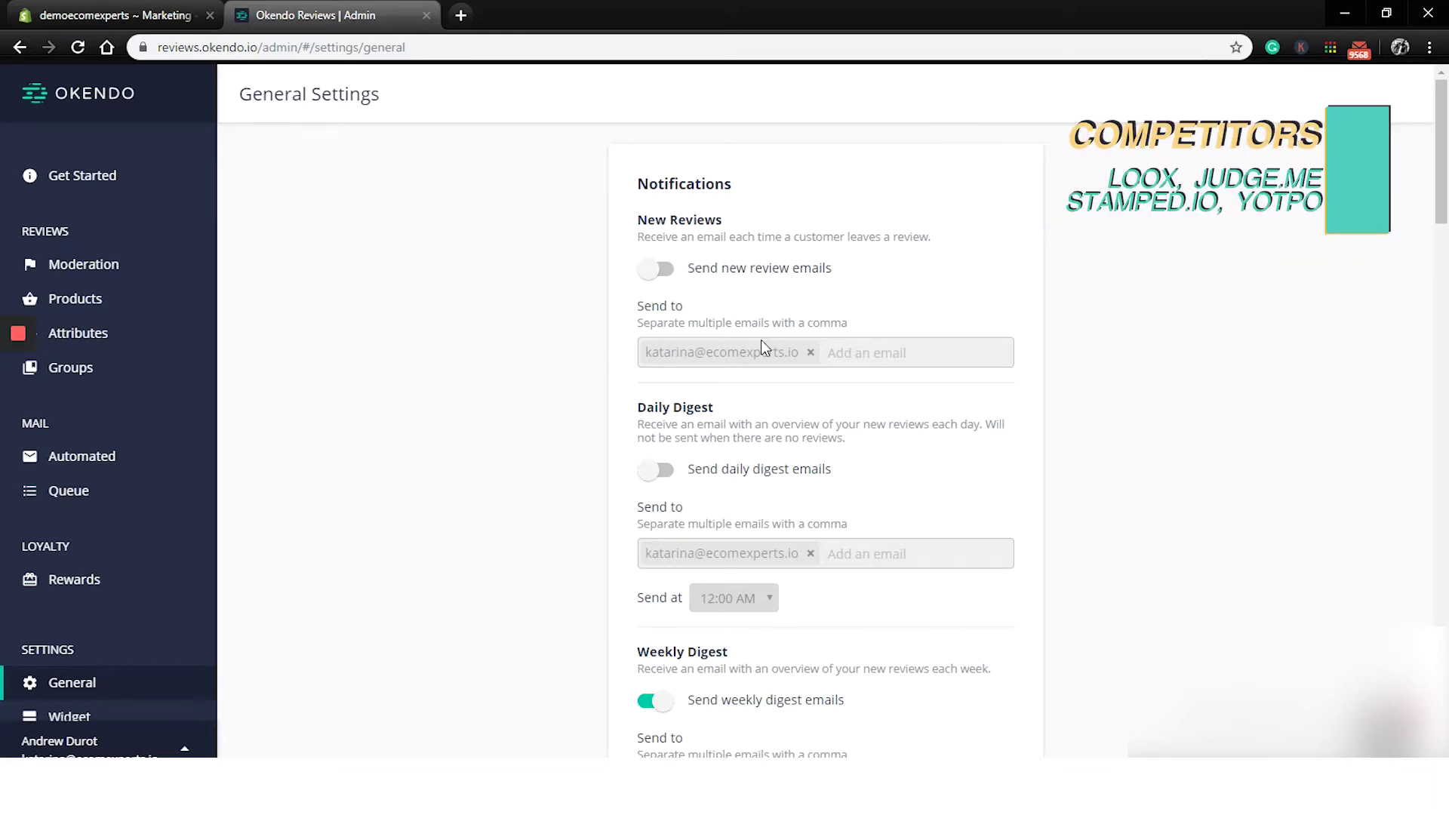
- Scroll to the end of General Settings, then go to the Widget settings page under Settings
{"action": "scroll", "coordinate": [761, 344], "scroll_direction": "down", "scroll_amount": 1}
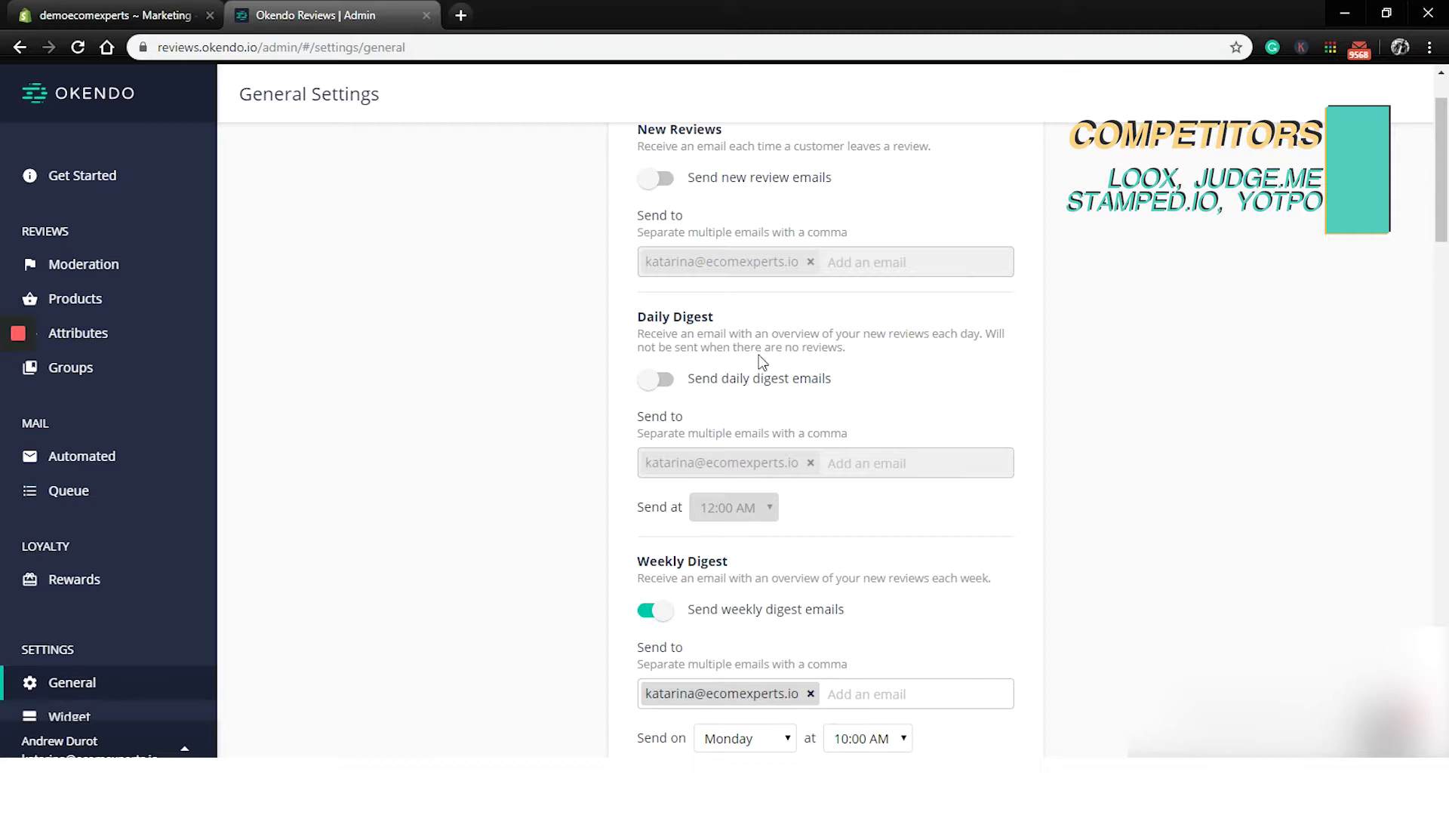
{"action": "scroll", "coordinate": [764, 319], "scroll_direction": "up", "scroll_amount": 1}
{"action": "scroll", "coordinate": [764, 323], "scroll_direction": "down", "scroll_amount": 1}
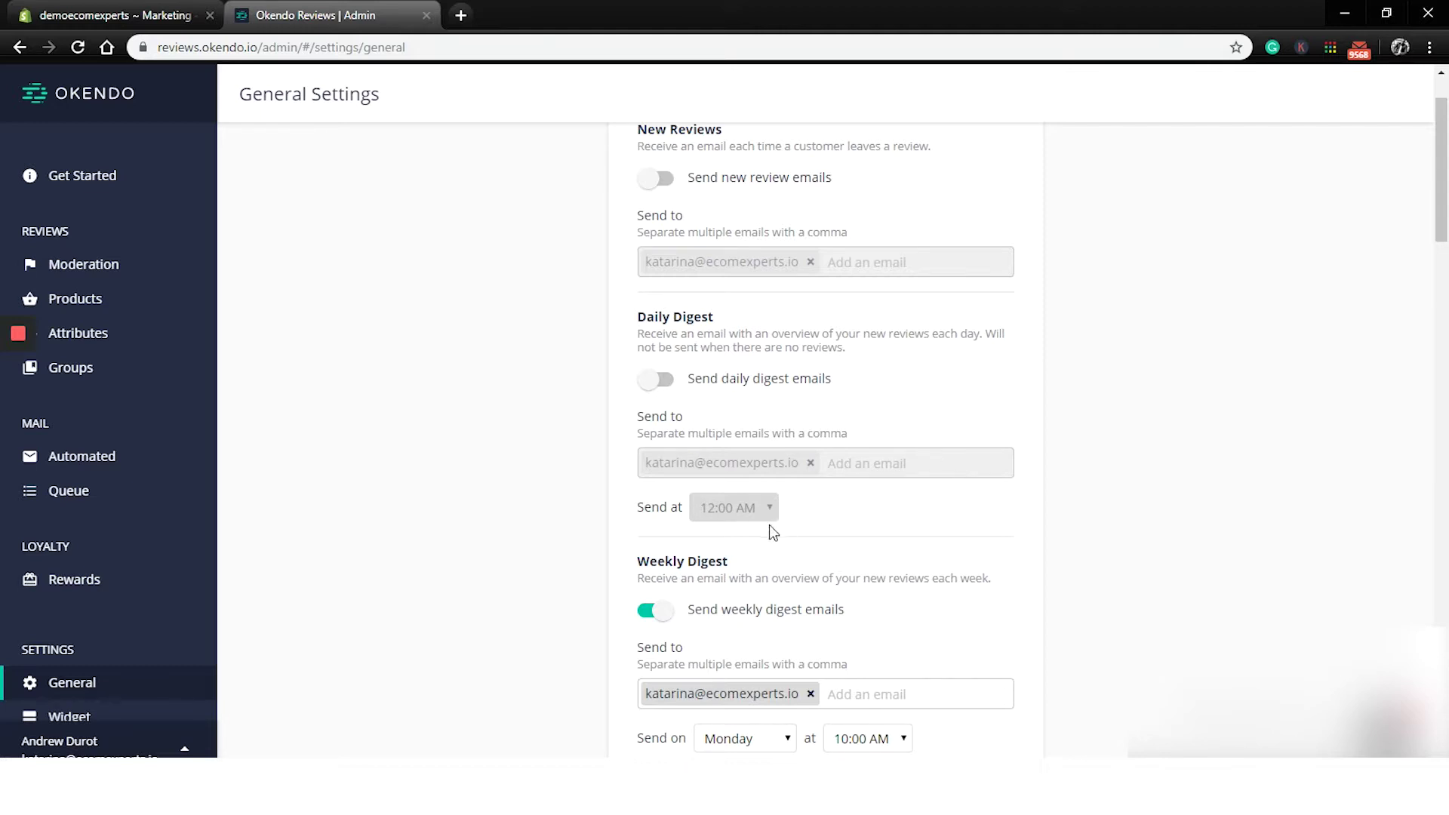
{"action": "scroll", "coordinate": [875, 533], "scroll_direction": "down", "scroll_amount": 1}
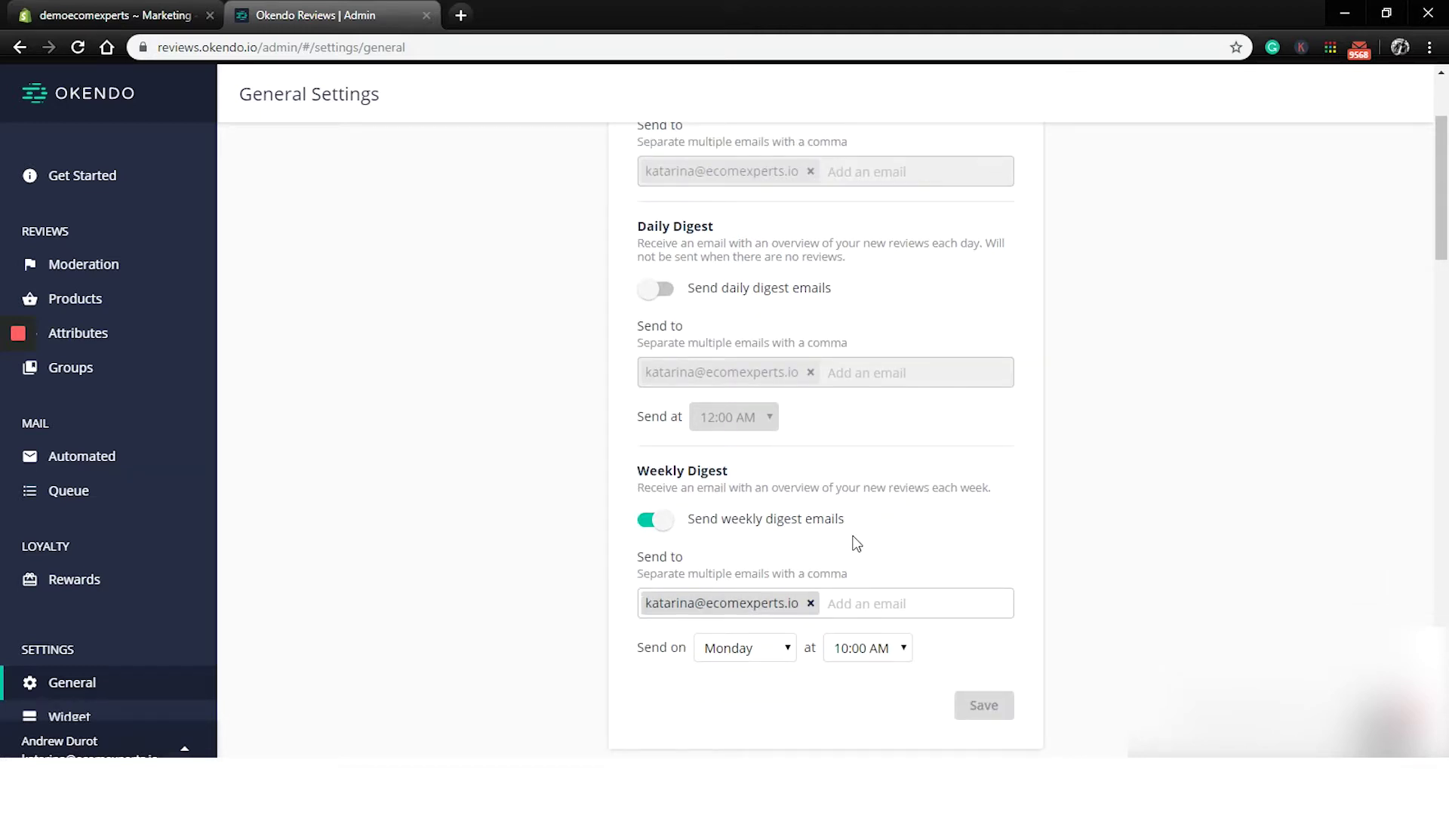
{"action": "scroll", "coordinate": [857, 544], "scroll_direction": "down", "scroll_amount": 4}
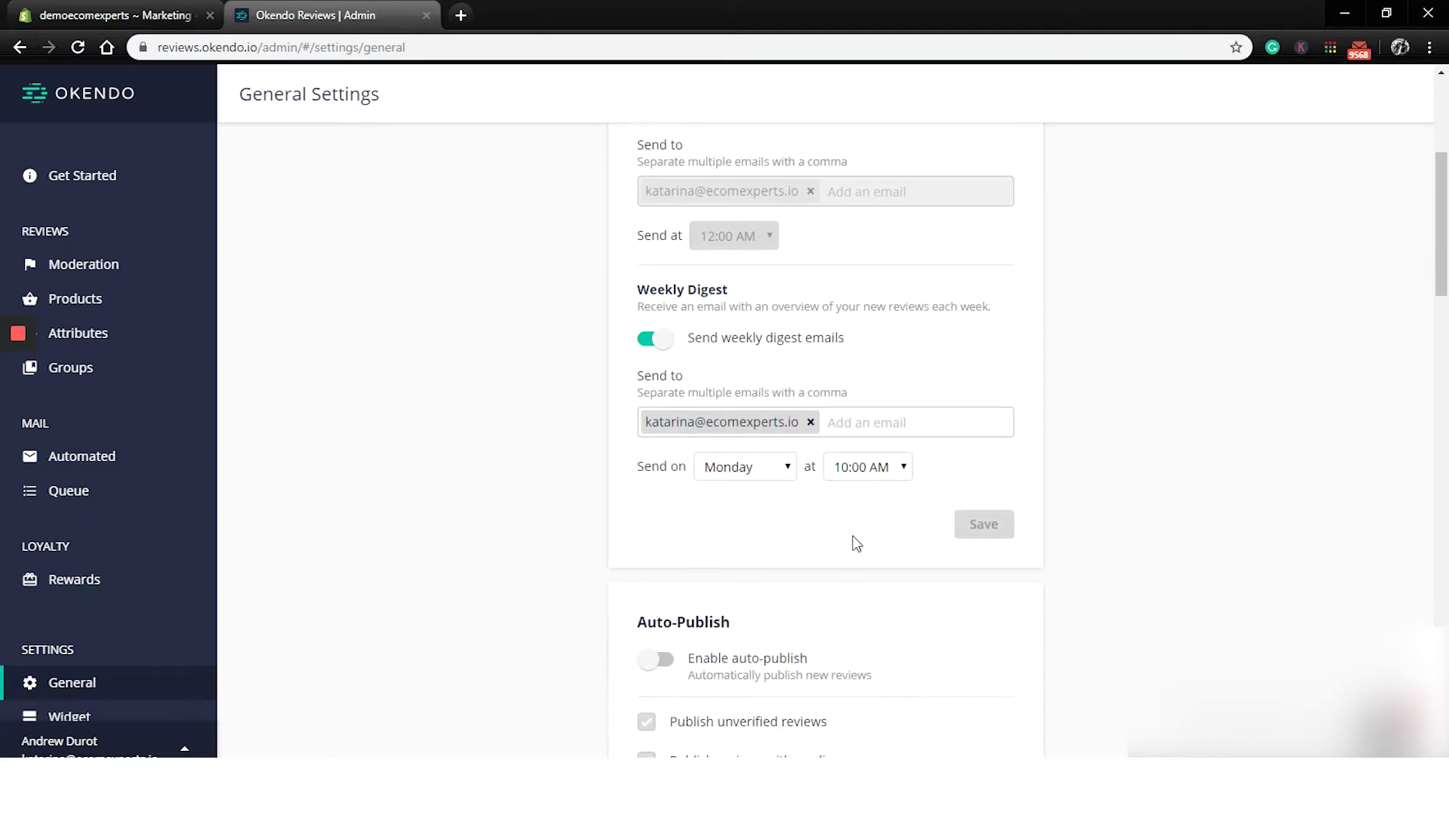
{"action": "scroll", "coordinate": [876, 535], "scroll_direction": "down", "scroll_amount": 1}
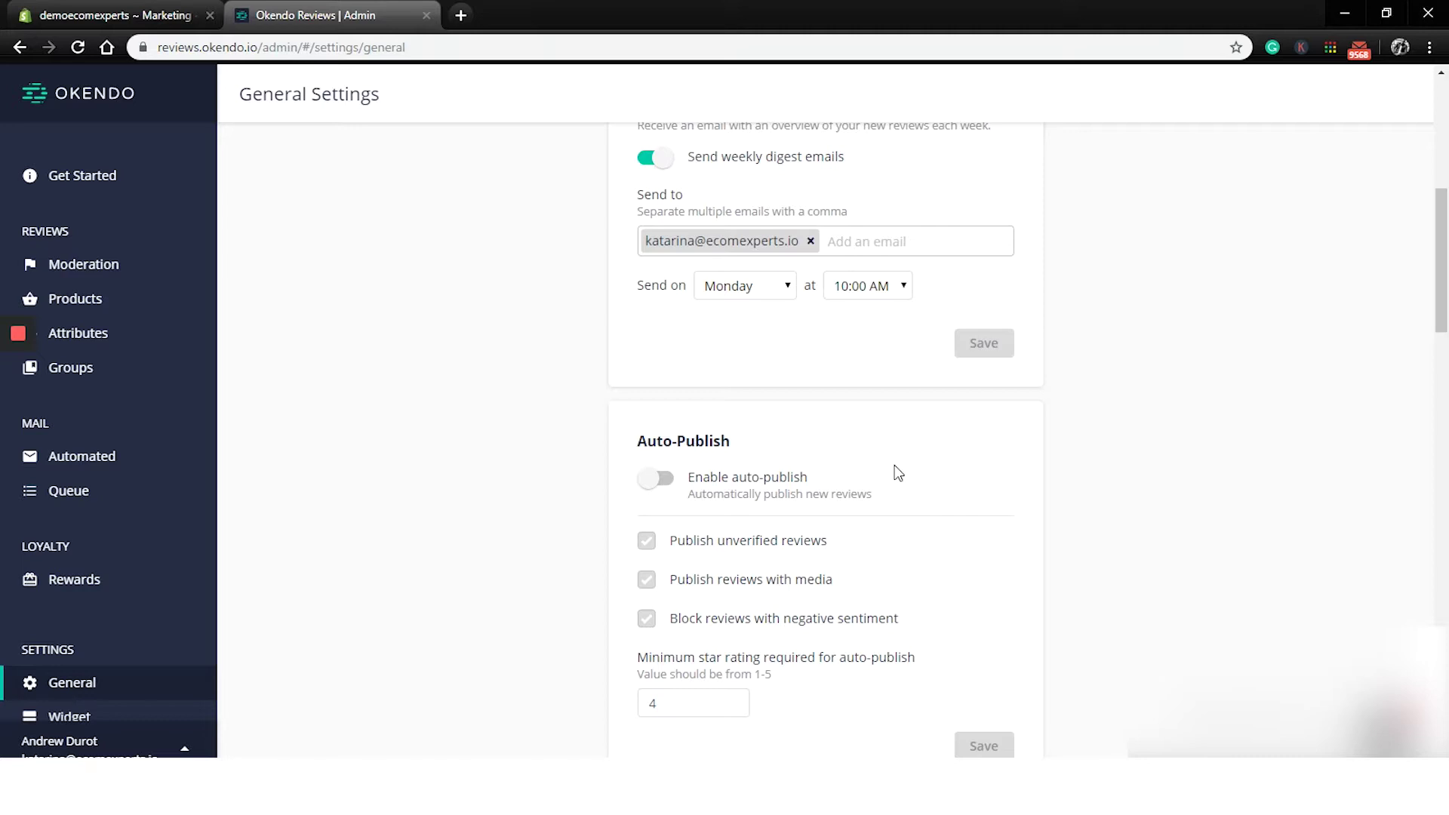
{"action": "scroll", "coordinate": [867, 476], "scroll_direction": "down", "scroll_amount": 5}
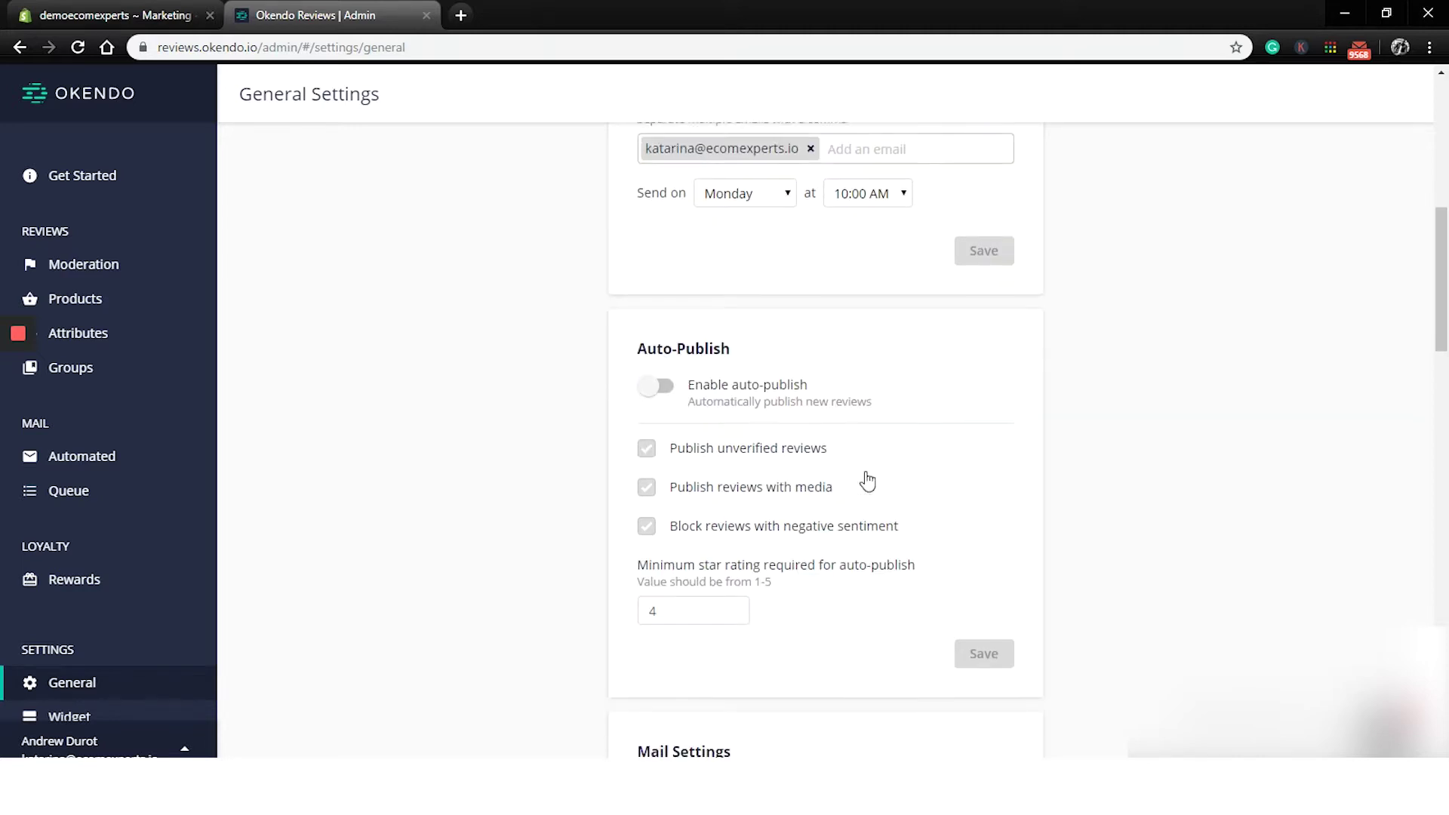
{"action": "scroll", "coordinate": [868, 478], "scroll_direction": "down", "scroll_amount": 2}
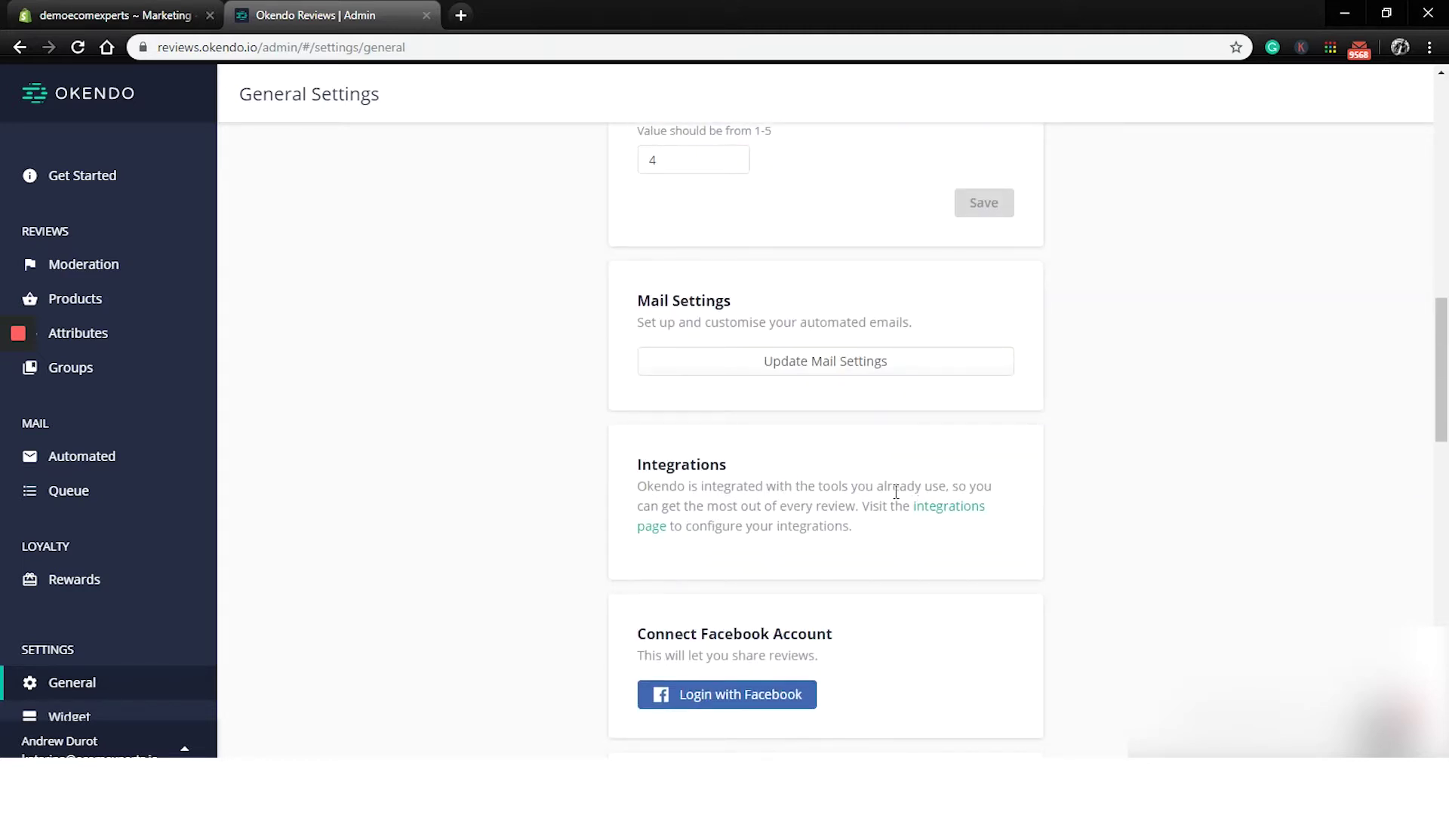
{"action": "scroll", "coordinate": [896, 491], "scroll_direction": "down", "scroll_amount": 2}
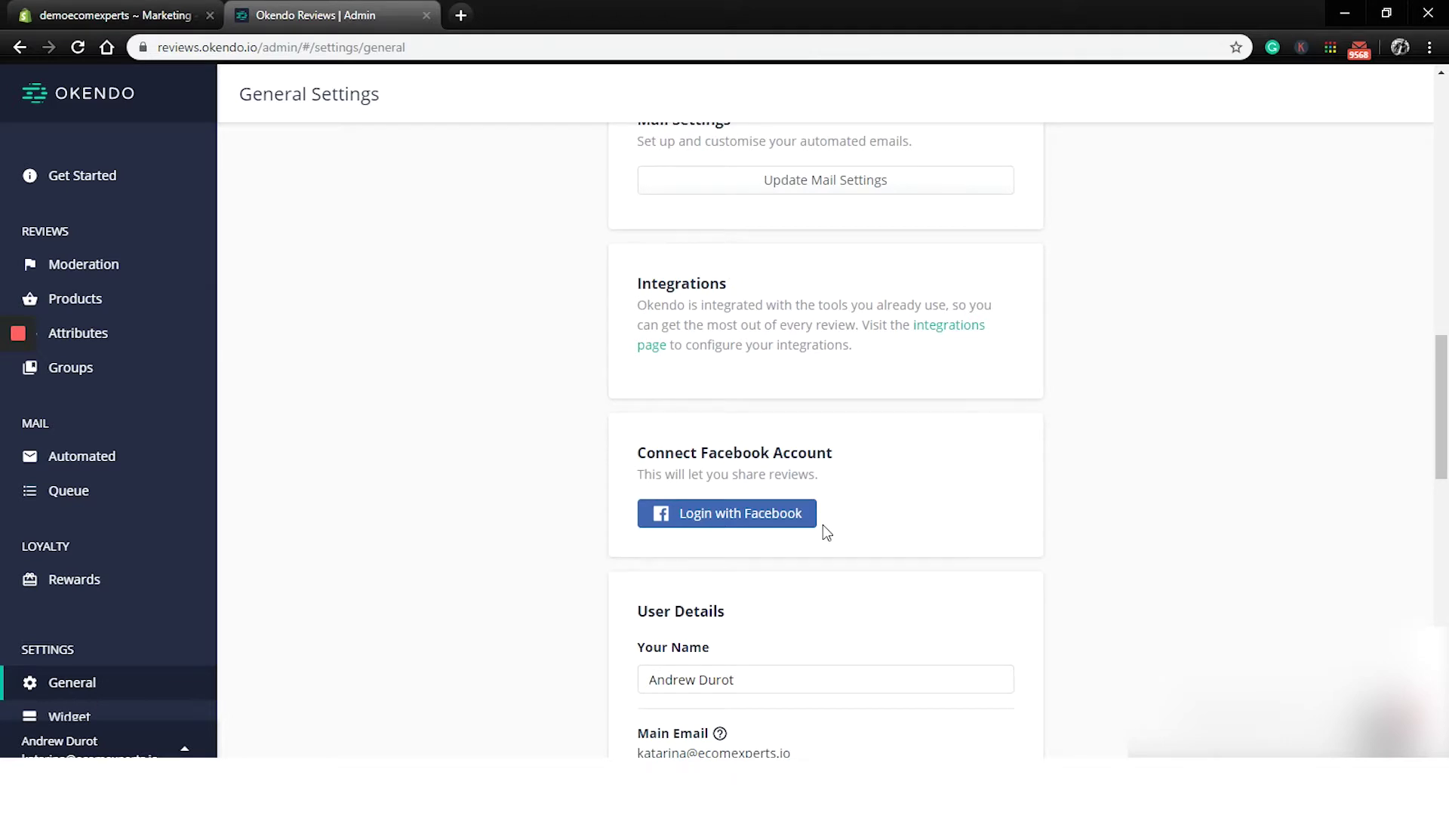
{"action": "scroll", "coordinate": [823, 525], "scroll_direction": "down", "scroll_amount": 1}
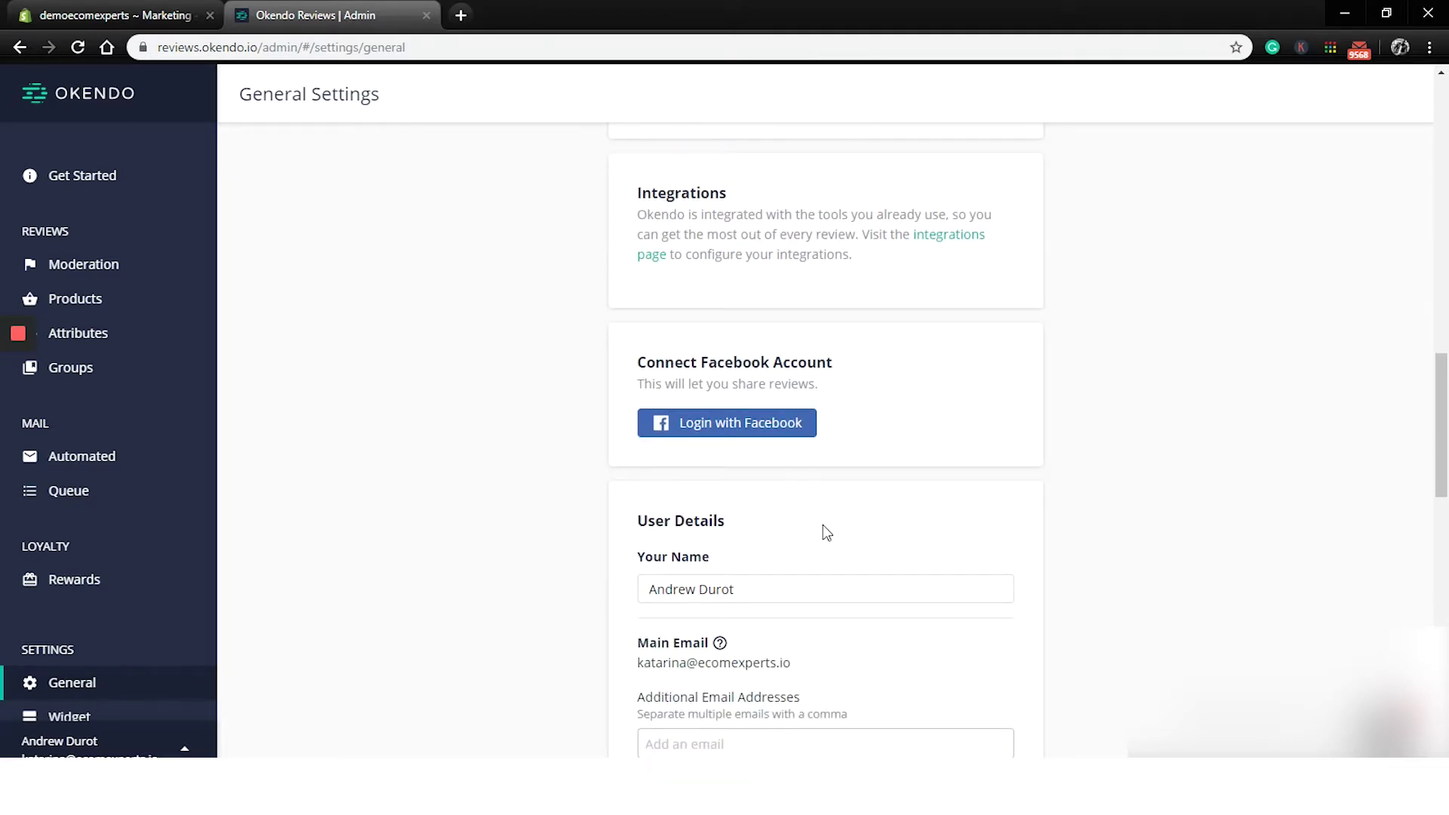
{"action": "scroll", "coordinate": [822, 525], "scroll_direction": "down", "scroll_amount": 1}
{"action": "scroll", "coordinate": [822, 531], "scroll_direction": "down", "scroll_amount": 3}
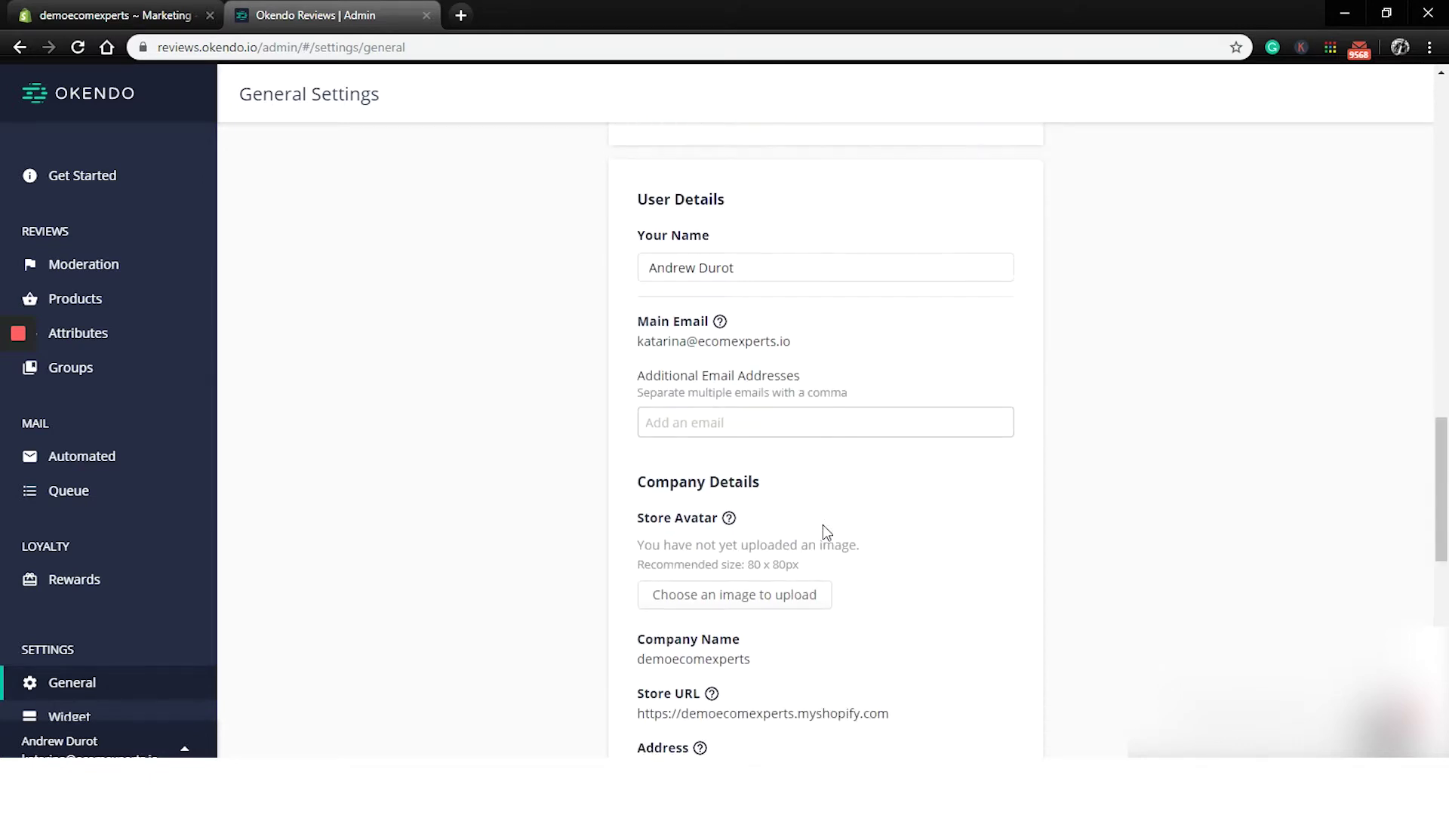
{"action": "scroll", "coordinate": [83, 558], "scroll_direction": "down", "scroll_amount": 1}
{"action": "left_click", "coordinate": [66, 689]}
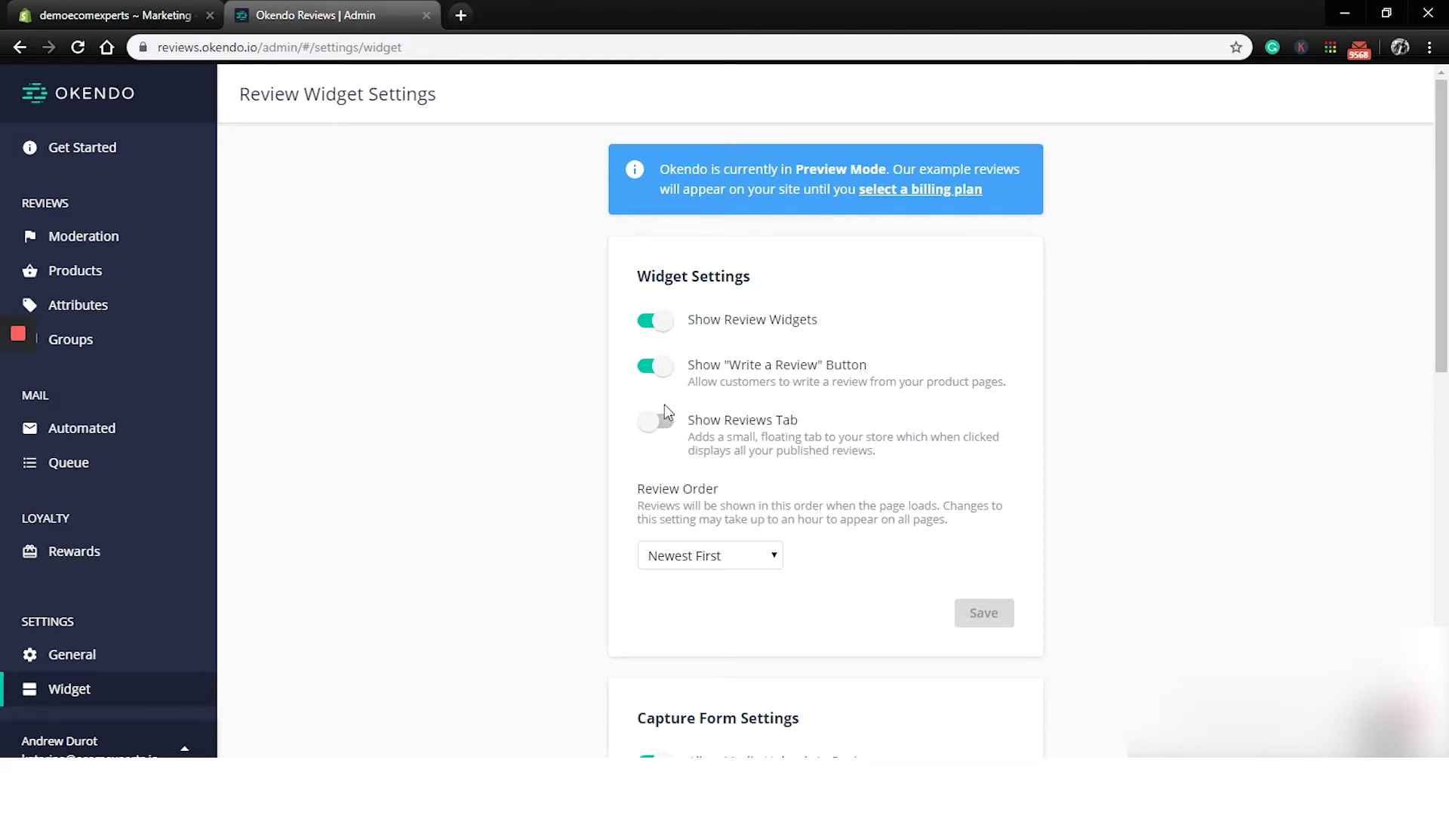
{"action": "scroll", "coordinate": [664, 408], "scroll_direction": "down", "scroll_amount": 1}
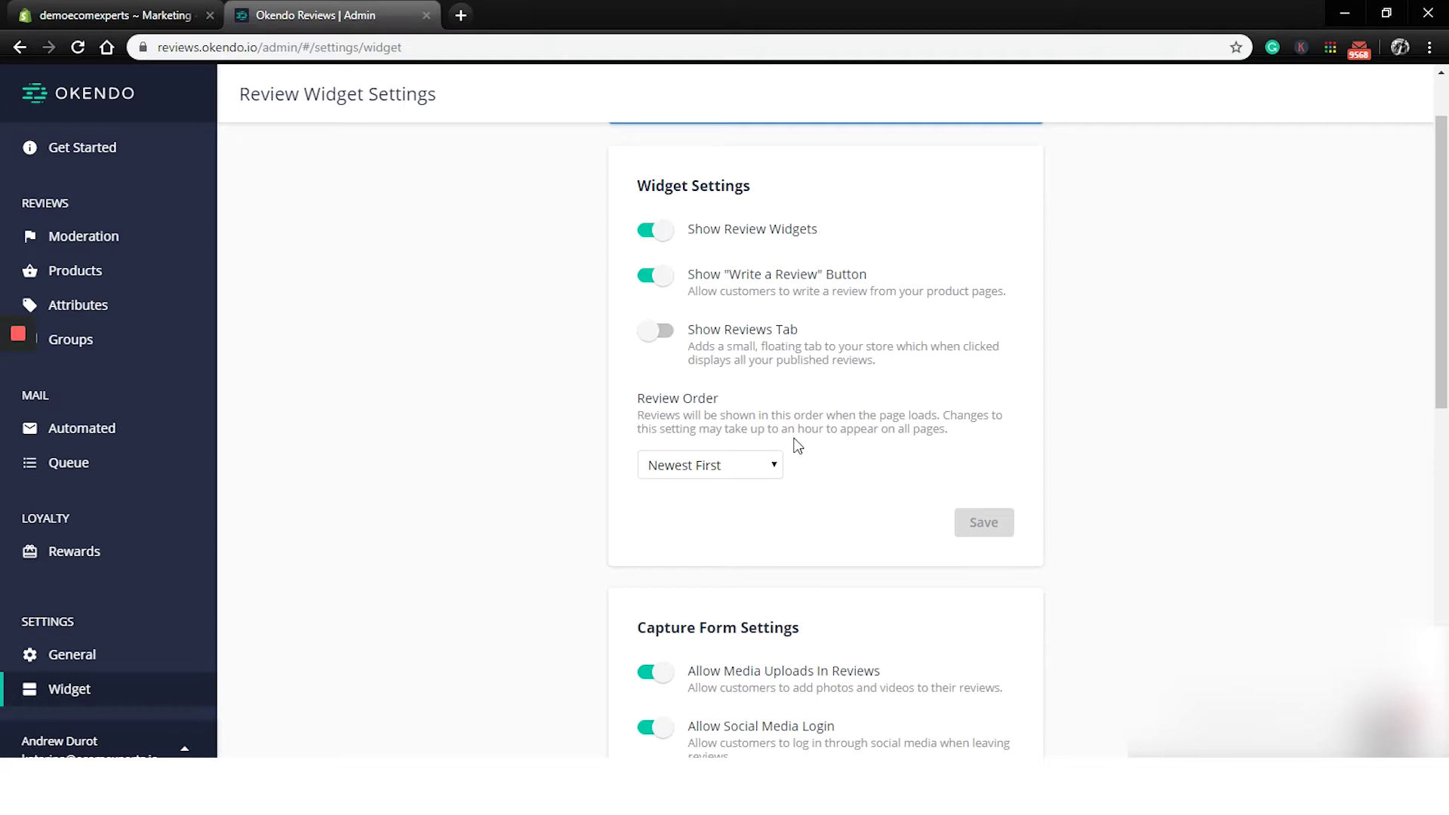
{"action": "scroll", "coordinate": [760, 372], "scroll_direction": "down", "scroll_amount": 1}
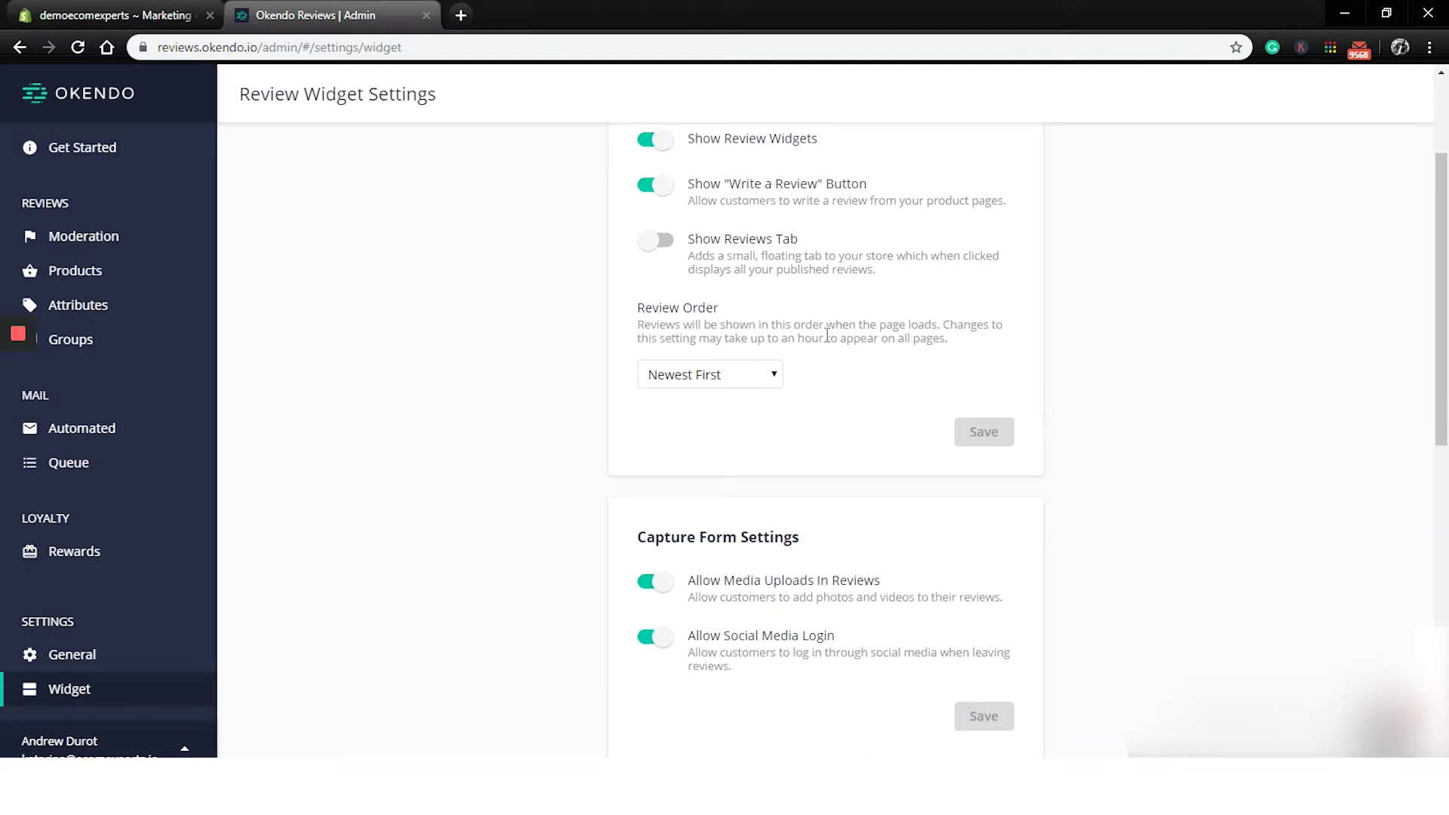
{"action": "scroll", "coordinate": [758, 290], "scroll_direction": "up", "scroll_amount": 1}
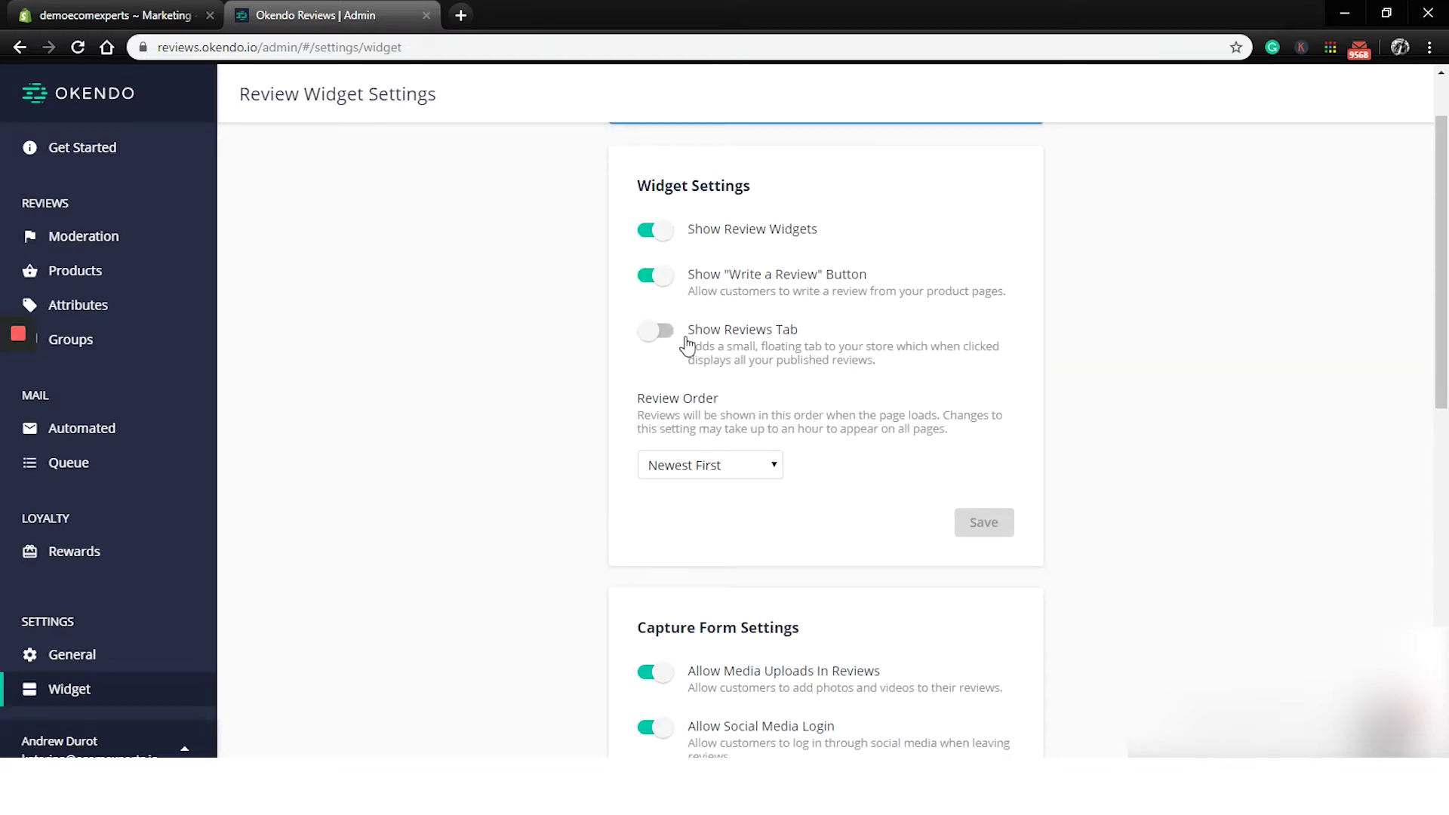
{"action": "scroll", "coordinate": [721, 362], "scroll_direction": "down", "scroll_amount": 2}
{"action": "scroll", "coordinate": [728, 365], "scroll_direction": "down", "scroll_amount": 2}
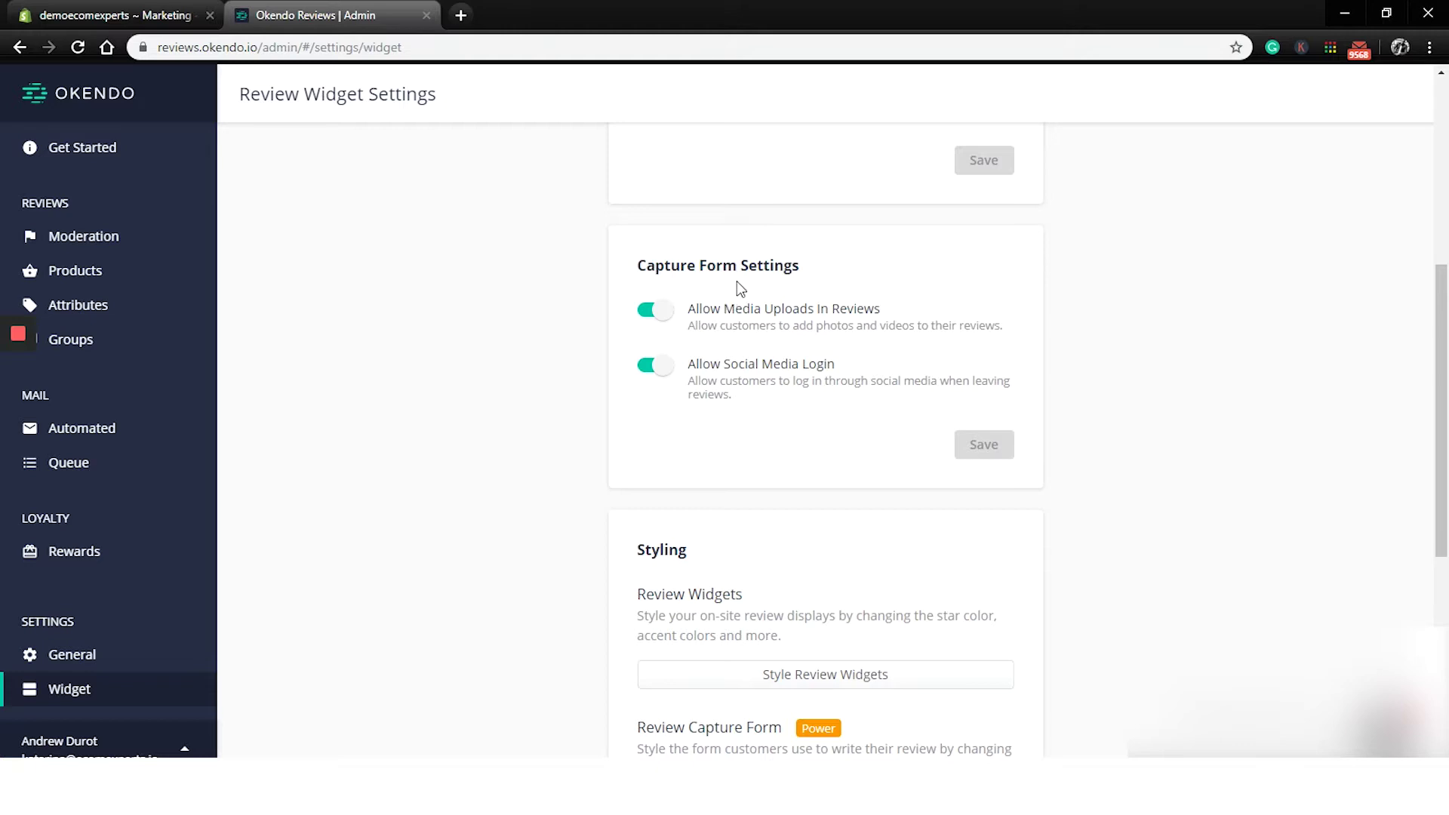
{"action": "scroll", "coordinate": [737, 285], "scroll_direction": "up", "scroll_amount": 1}
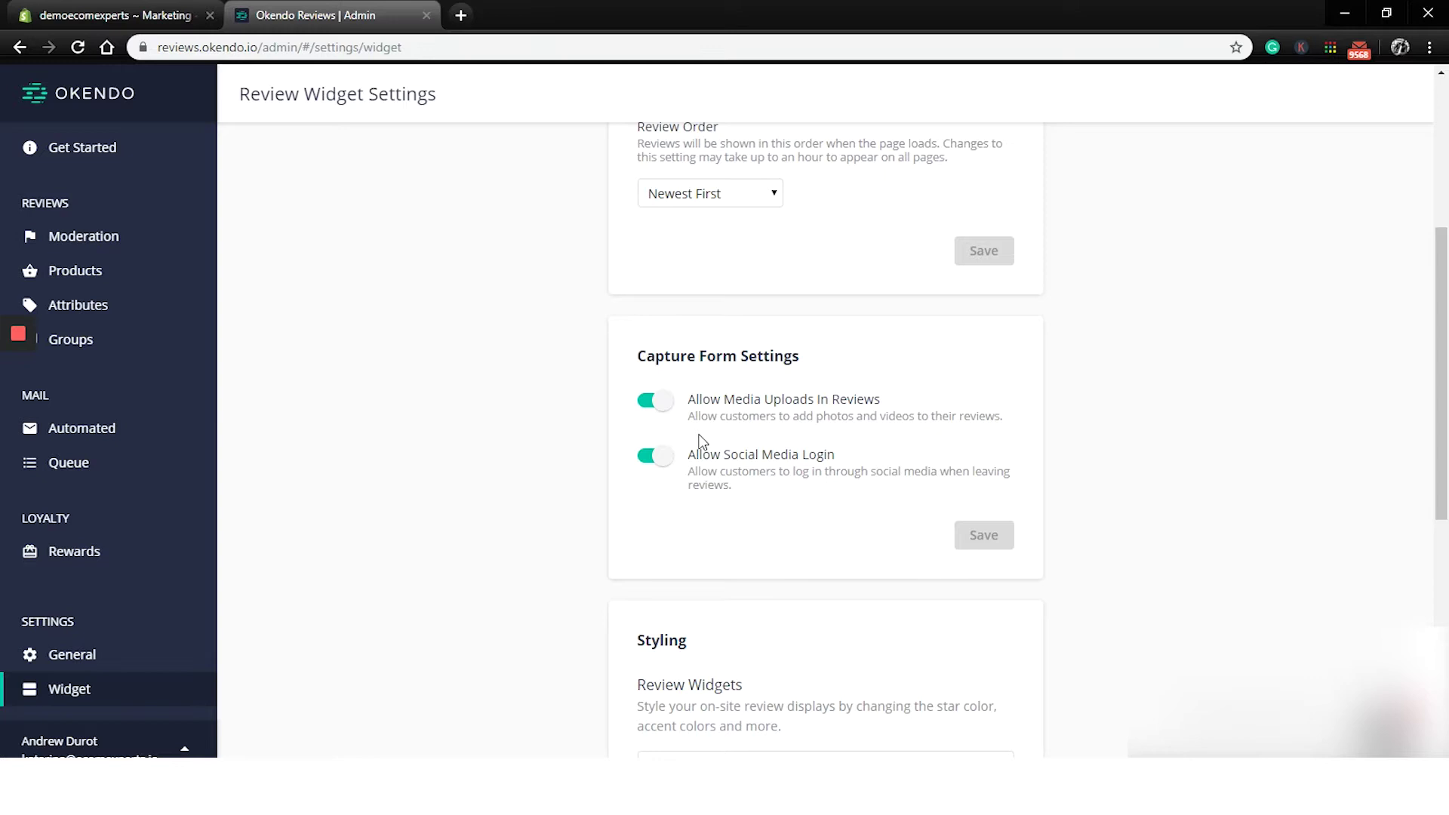
{"action": "scroll", "coordinate": [701, 442], "scroll_direction": "down", "scroll_amount": 2}
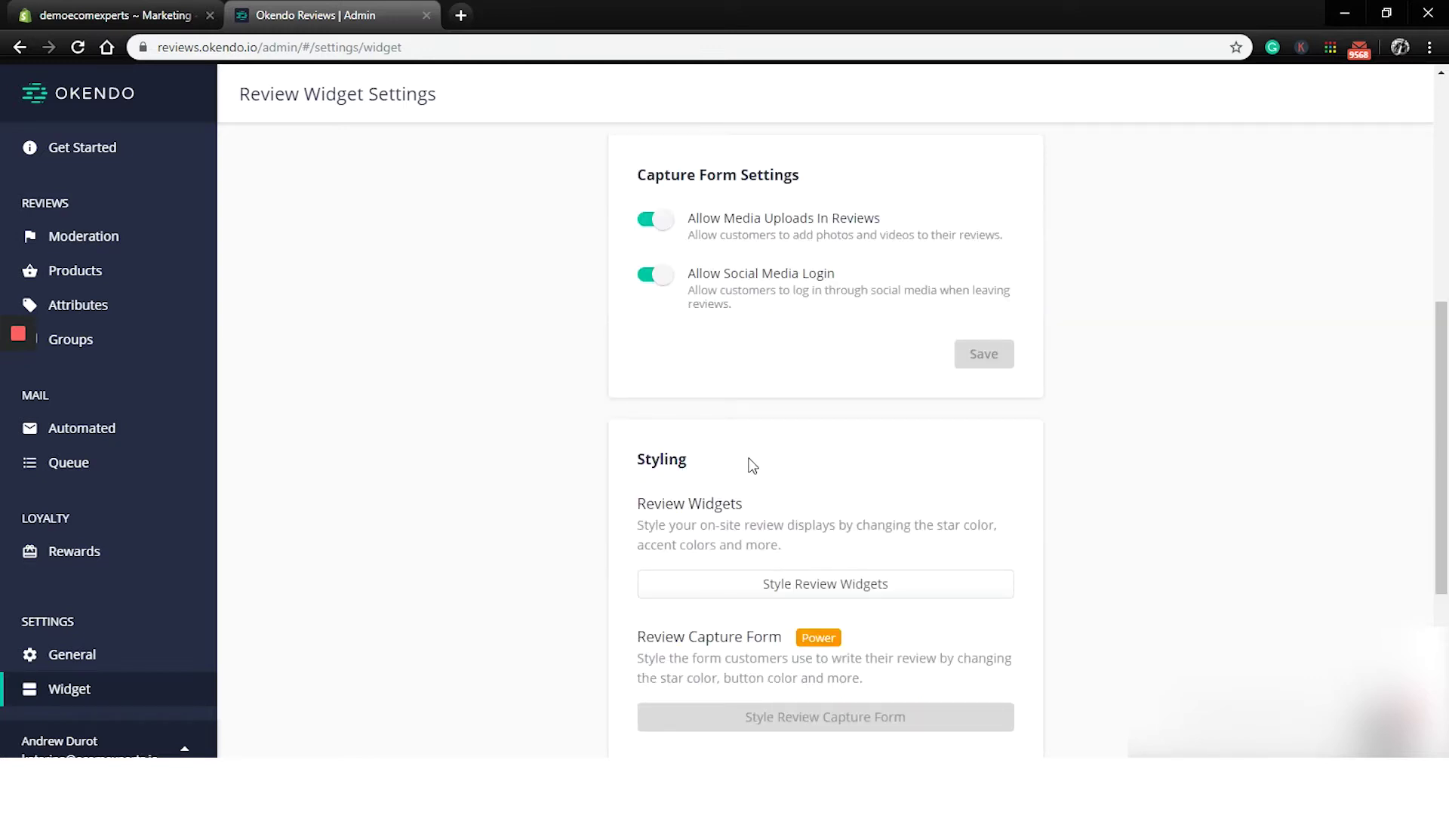
{"action": "left_click", "coordinate": [819, 585]}
- Scroll down through the Colors, Spacing and Visibility sections of the widget style options
{"action": "scroll", "coordinate": [636, 375], "scroll_direction": "down", "scroll_amount": 2}
{"action": "scroll", "coordinate": [502, 255], "scroll_direction": "up", "scroll_amount": 2}
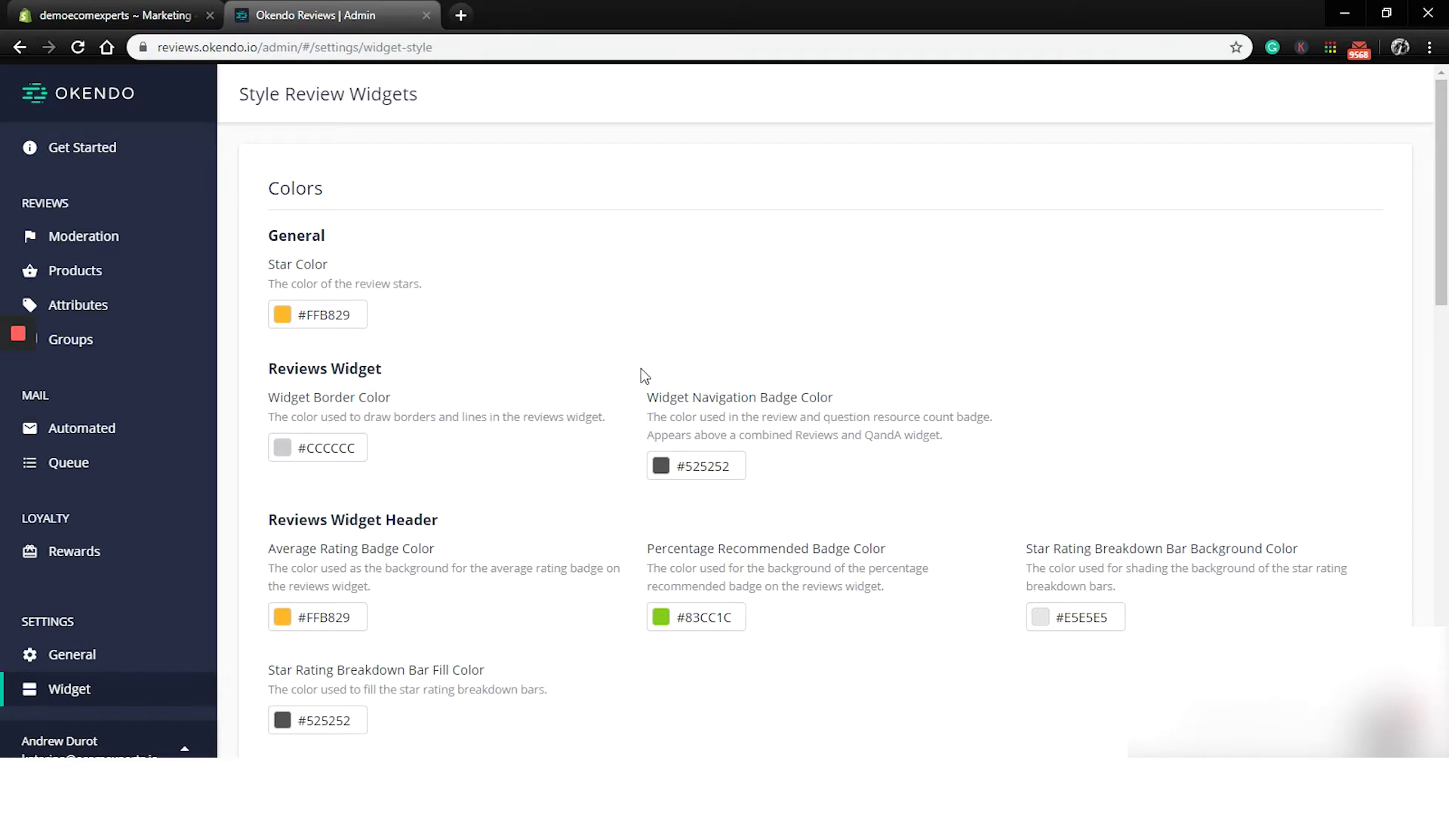
{"action": "scroll", "coordinate": [641, 386], "scroll_direction": "down", "scroll_amount": 1}
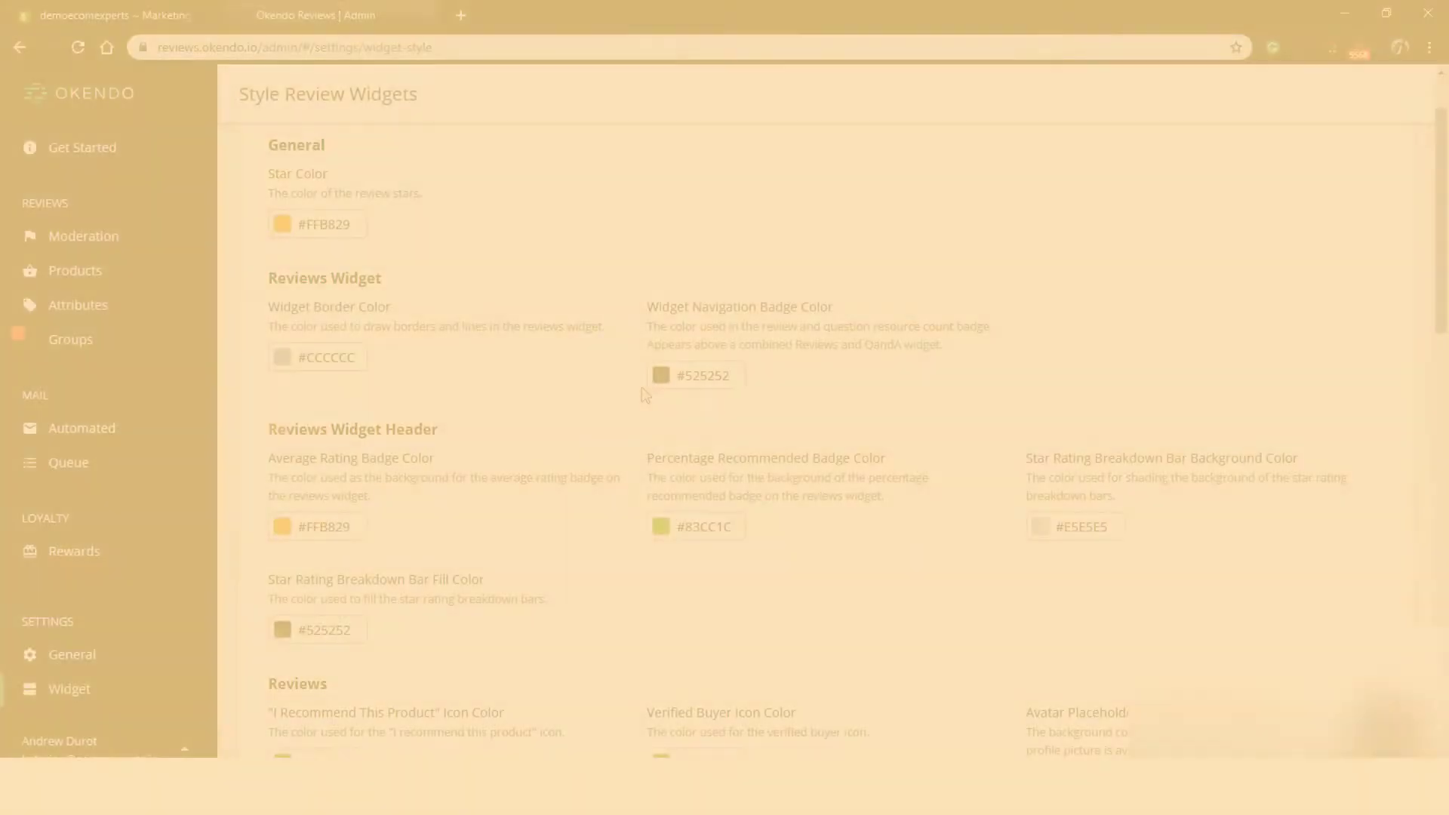
{"action": "scroll", "coordinate": [664, 413], "scroll_direction": "down", "scroll_amount": 2}
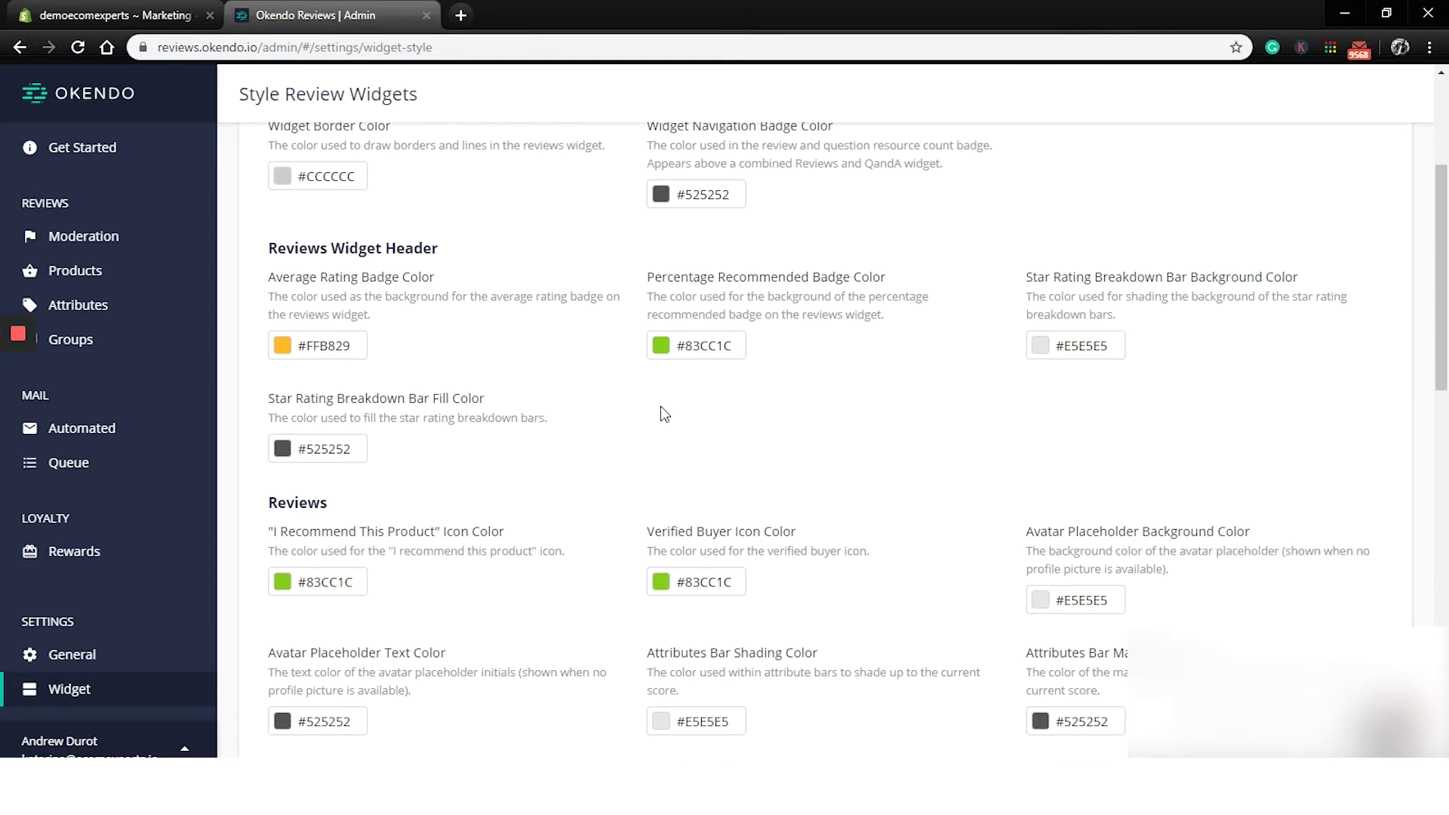
{"action": "scroll", "coordinate": [661, 408], "scroll_direction": "down", "scroll_amount": 1}
{"action": "scroll", "coordinate": [664, 414], "scroll_direction": "down", "scroll_amount": 5}
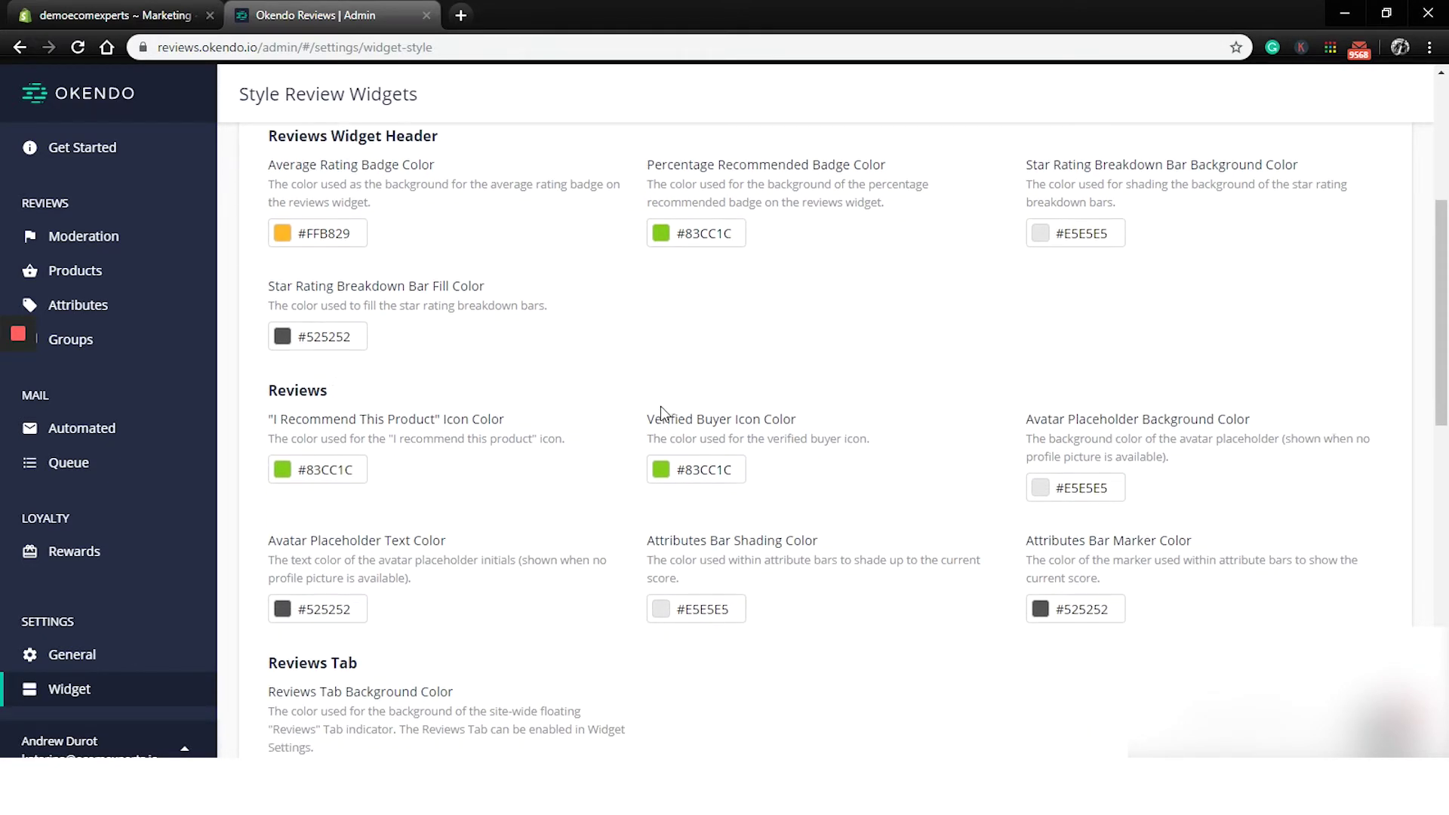
{"action": "scroll", "coordinate": [663, 414], "scroll_direction": "down", "scroll_amount": 2}
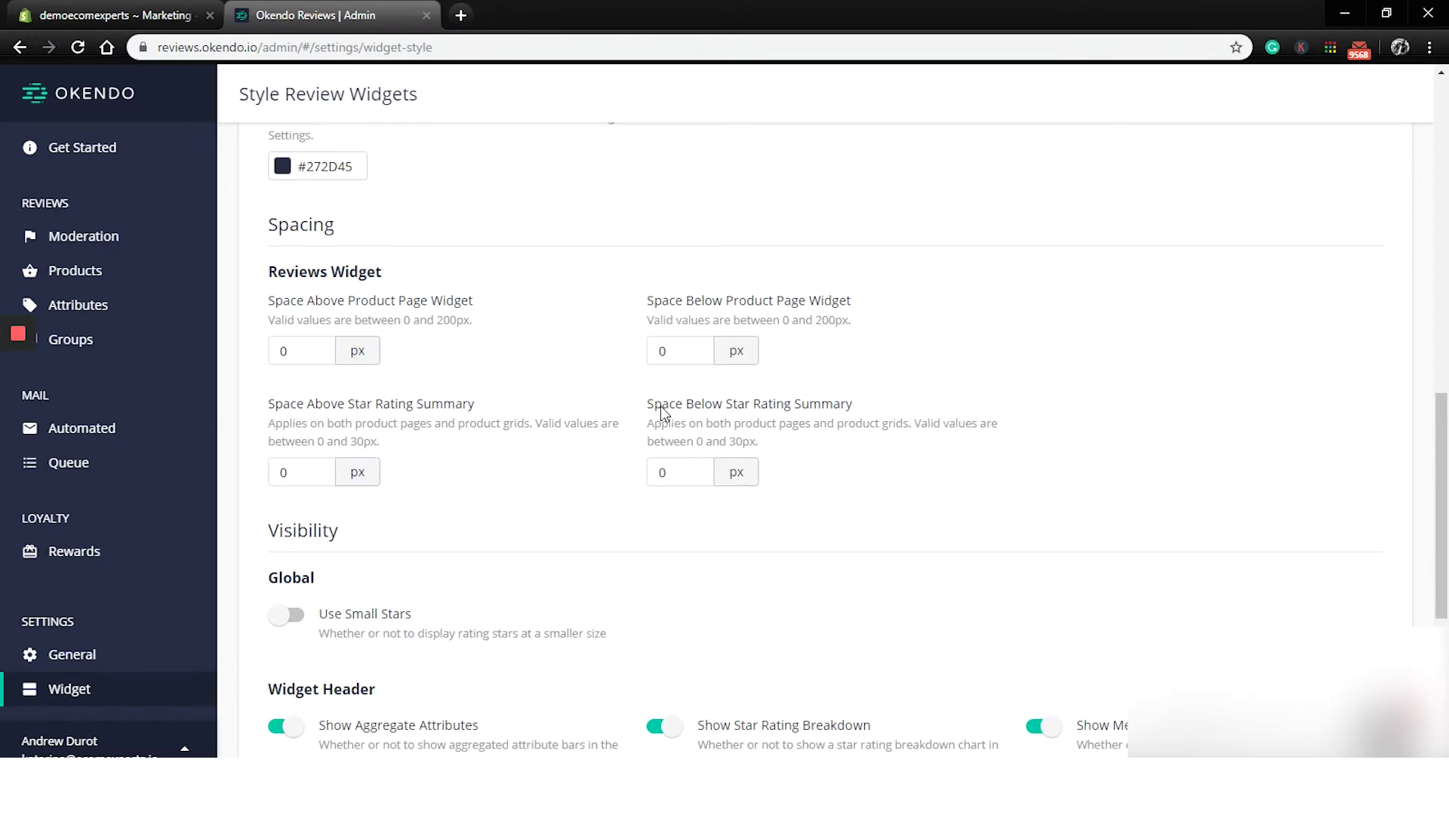
{"action": "scroll", "coordinate": [664, 414], "scroll_direction": "down", "scroll_amount": 2}
{"action": "scroll", "coordinate": [661, 408], "scroll_direction": "down", "scroll_amount": 3}
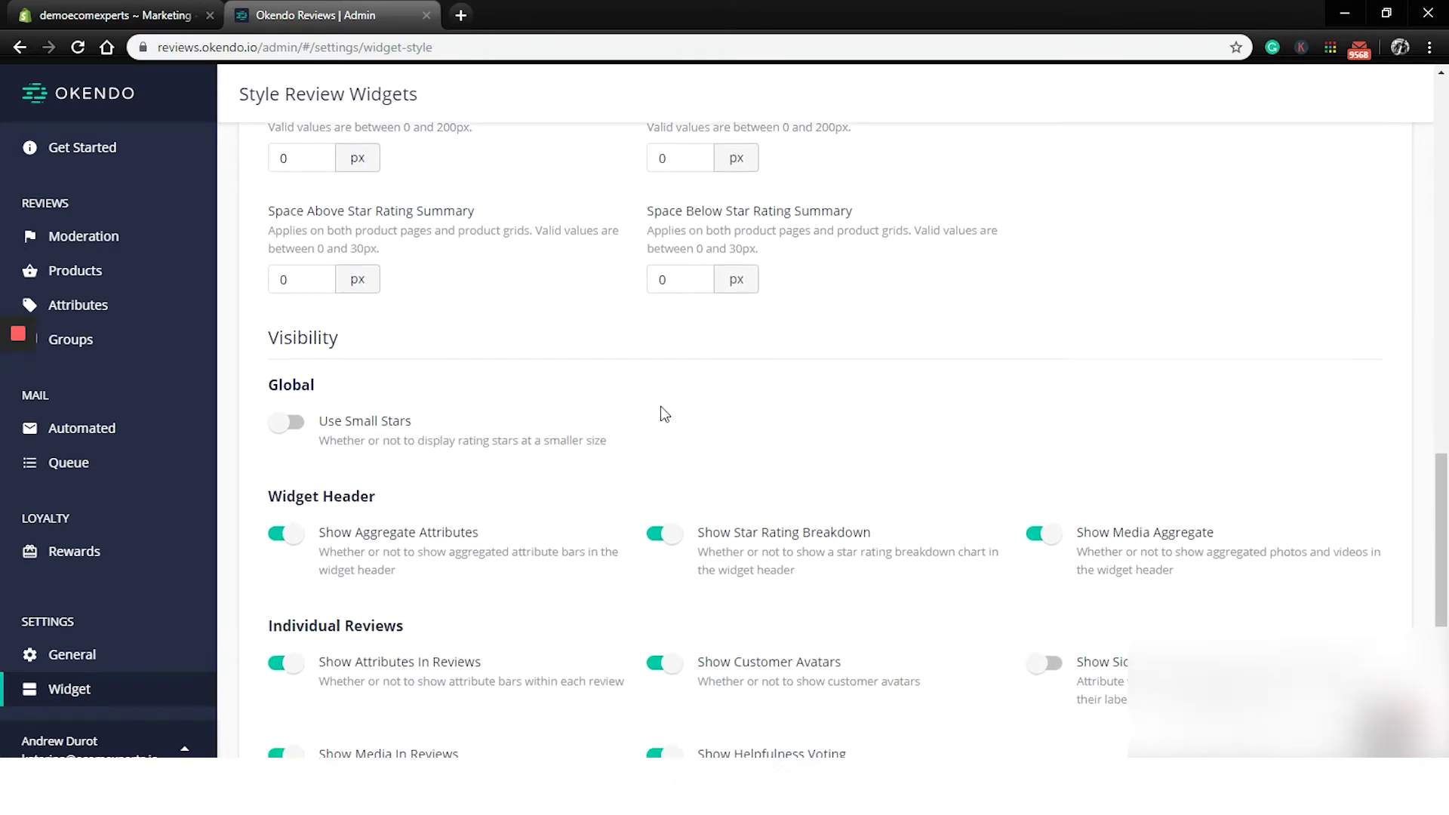